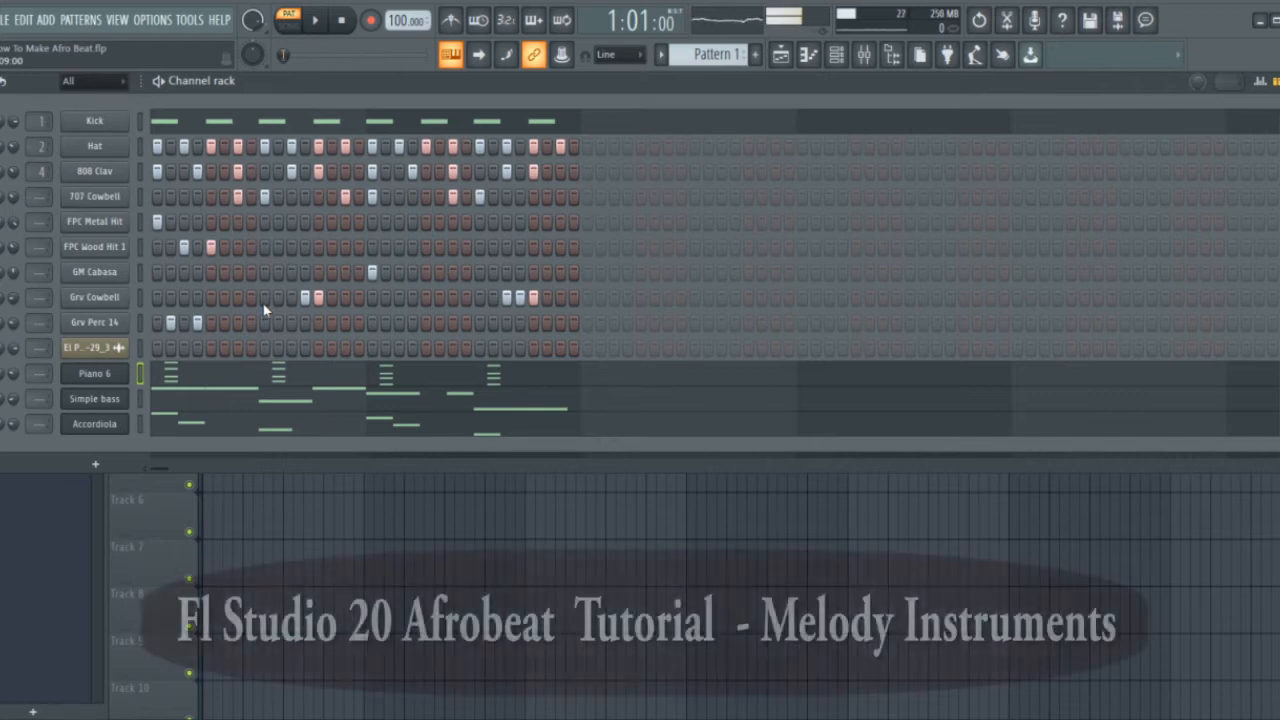
- Play back Pattern 1 to hear the existing beat, and stop it
click(325, 27)
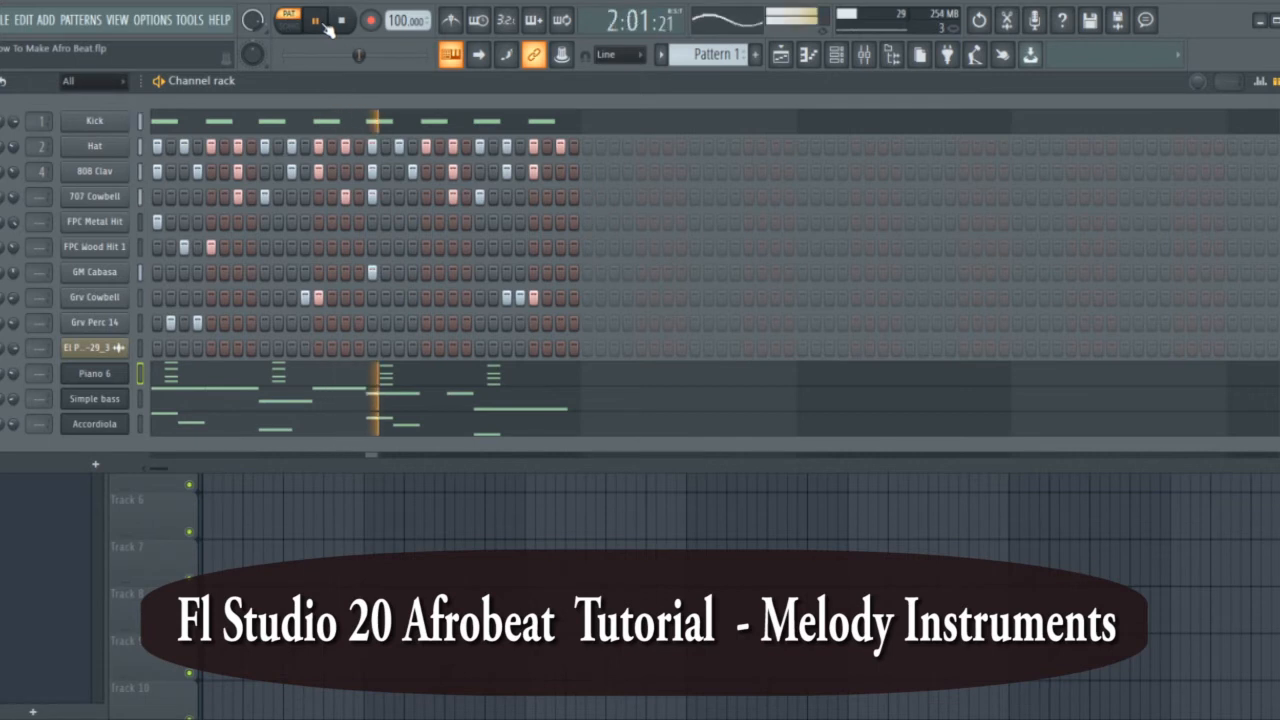
click(318, 22)
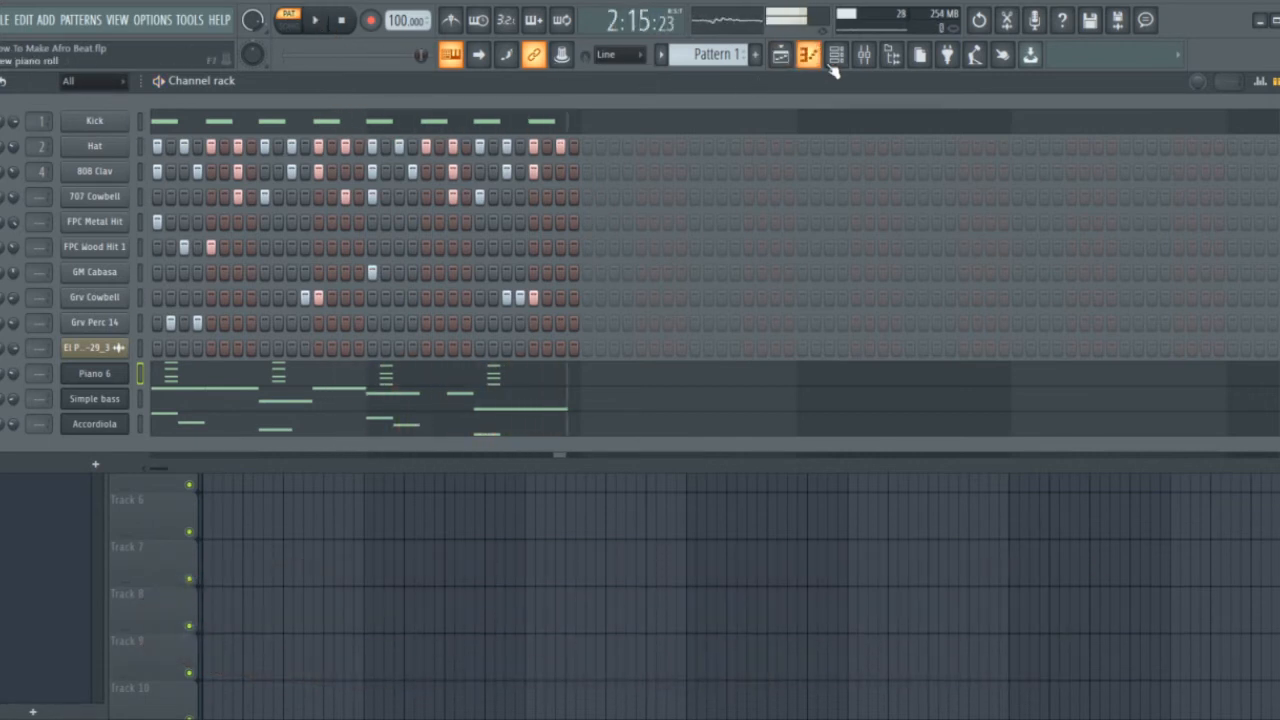
- Preview the FPC Triangle and FPC Wood Hit 2 samples and add FPC Wood Hit 2 as a new channel in the channel rack
click(890, 57)
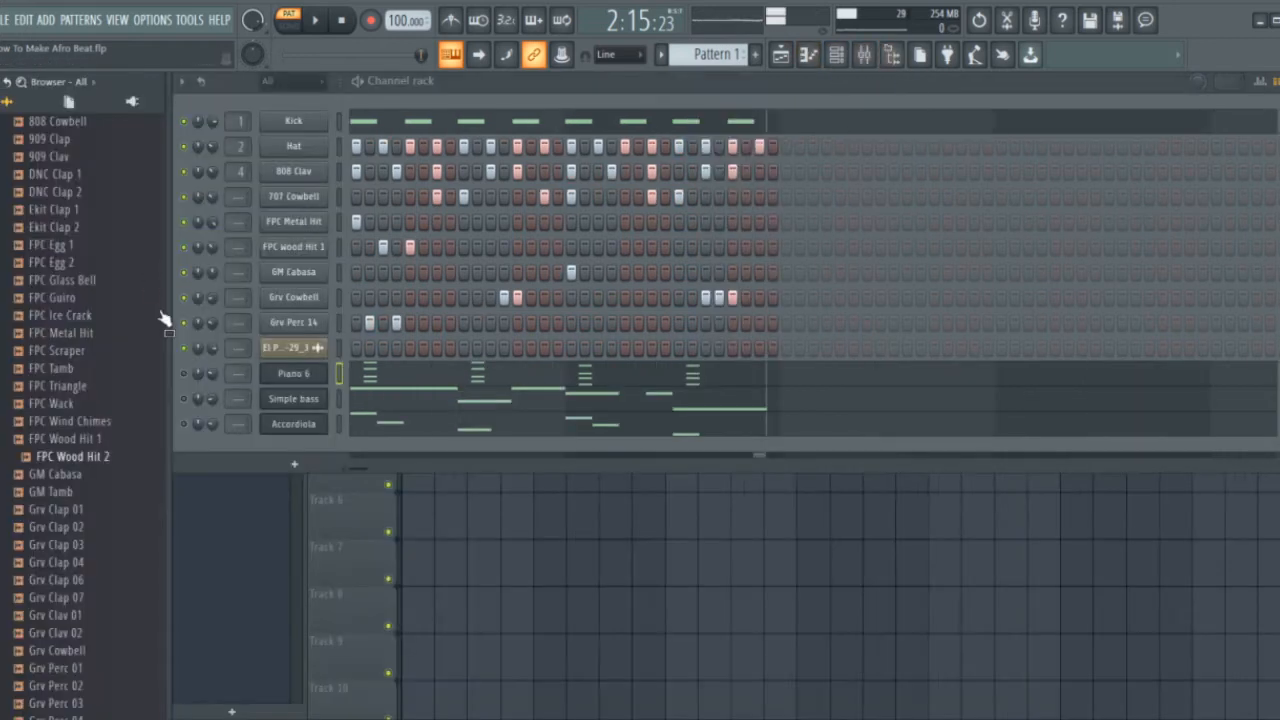
click(66, 387)
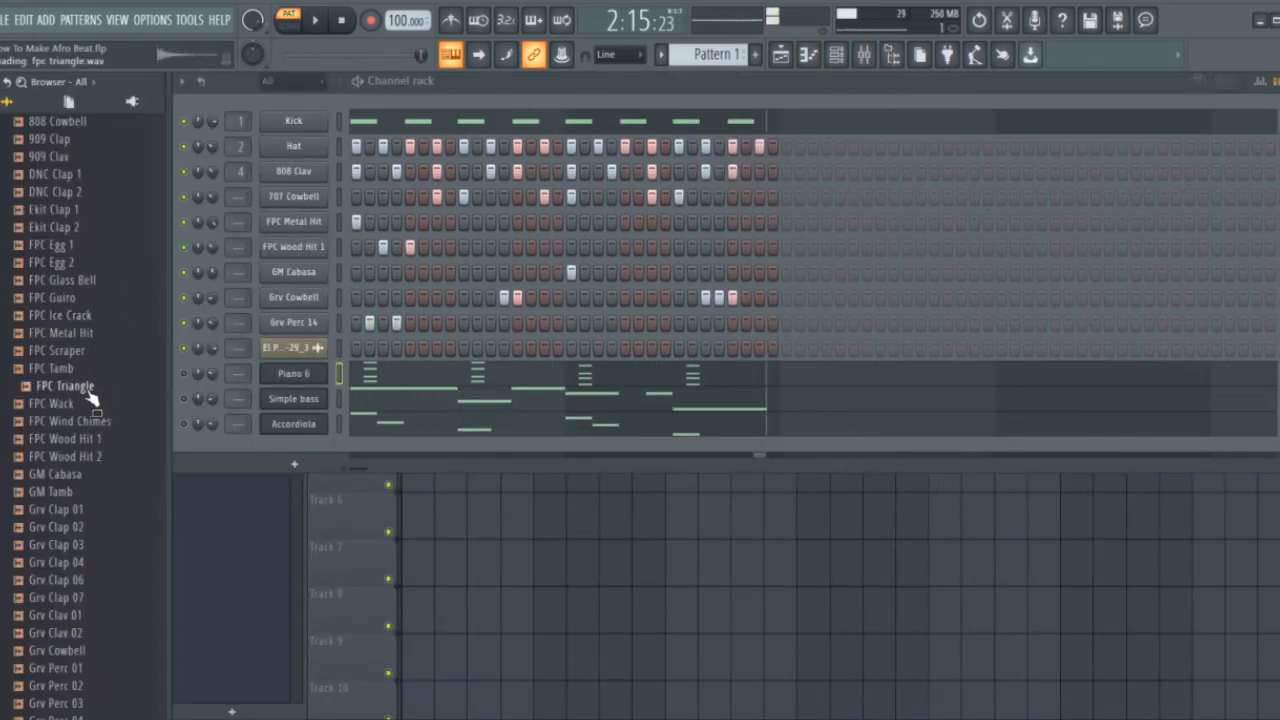
key(space)
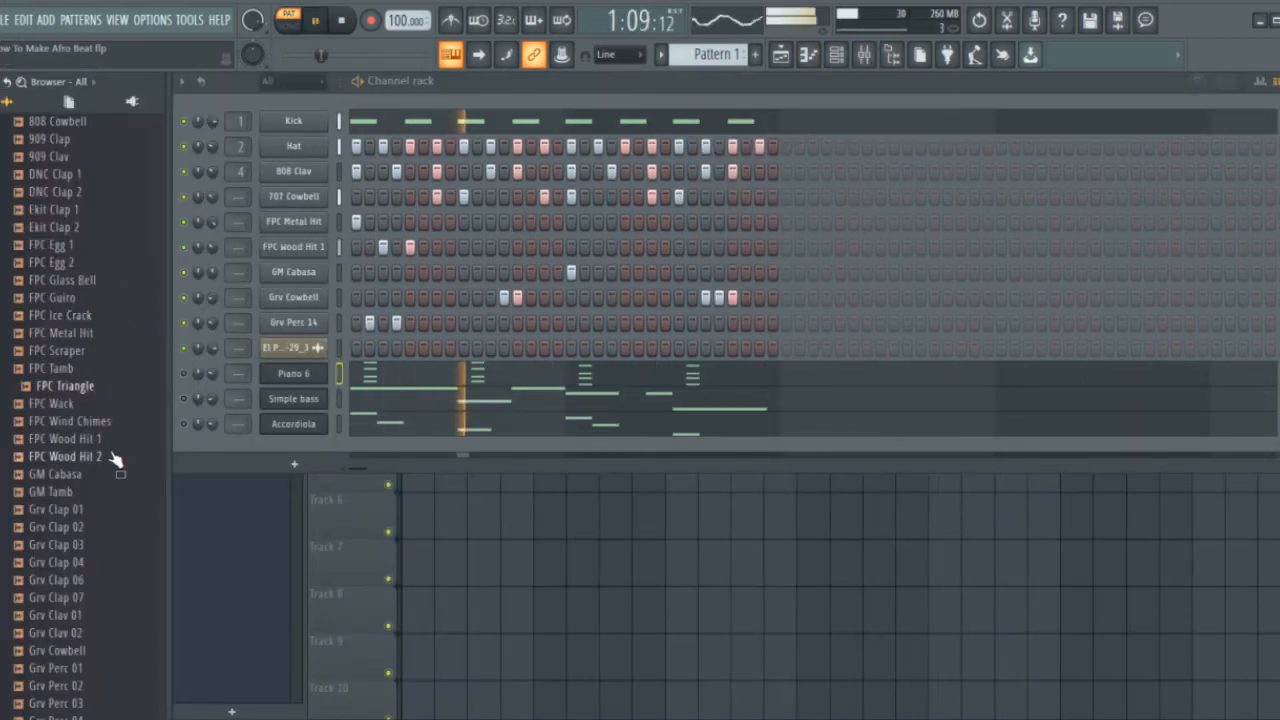
click(108, 457)
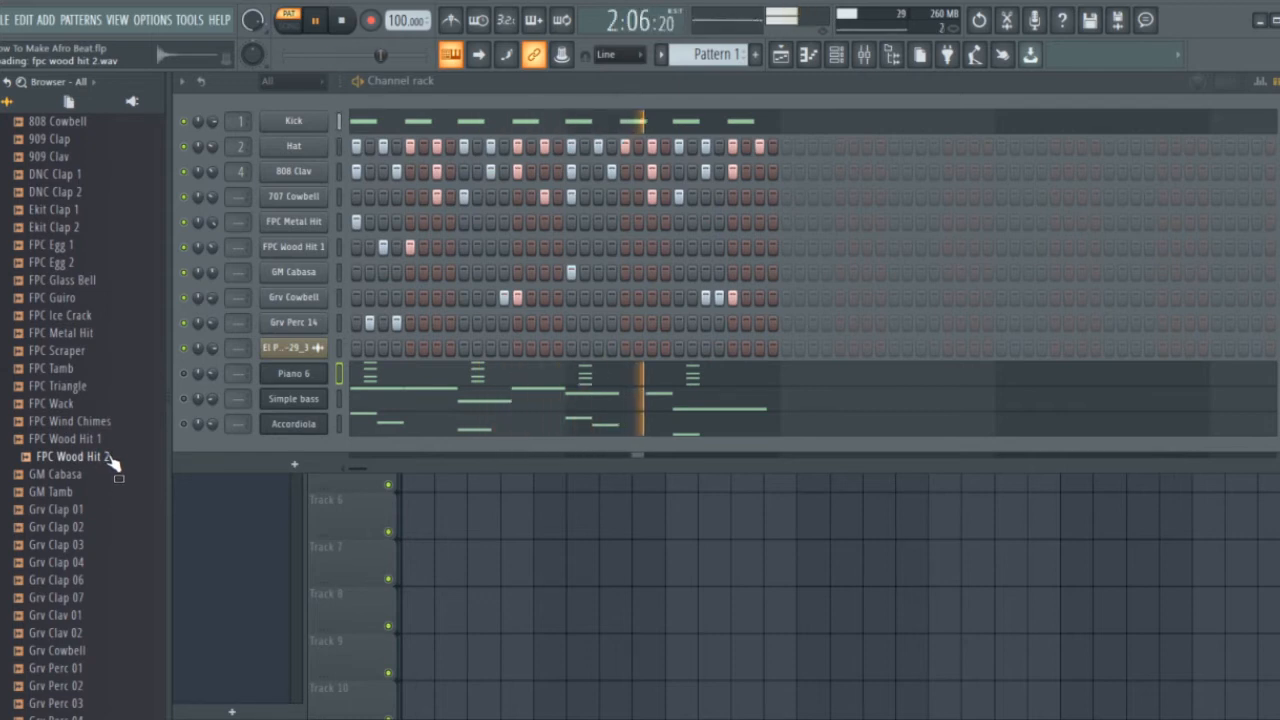
drag(112, 462, 240, 448)
key(space)
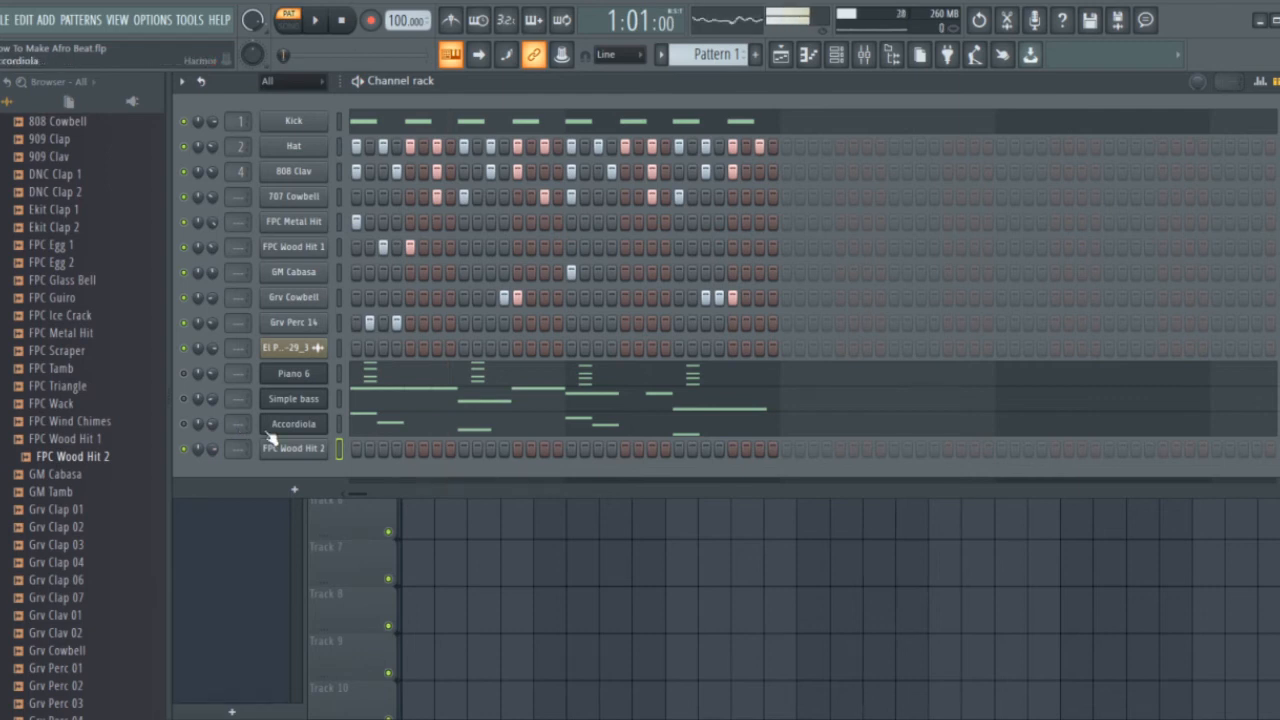
- Move the FPC Wood Hit 2 channel up the channel rack to directly below 808 Clav
key(alt+Up)
key(alt+Up)
key(alt+Up)
key(alt+Up)
key(alt+Up)
key(alt+Up)
key(alt+Up)
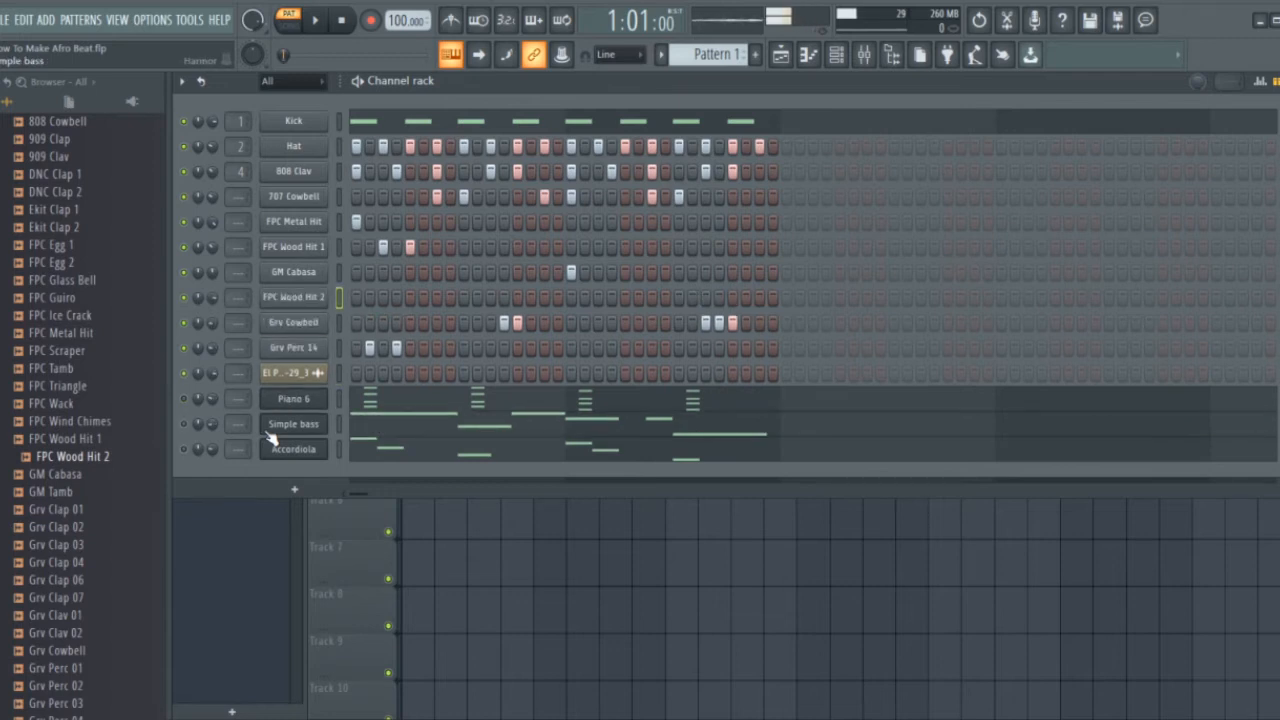
key(alt+Up)
key(alt+Up)
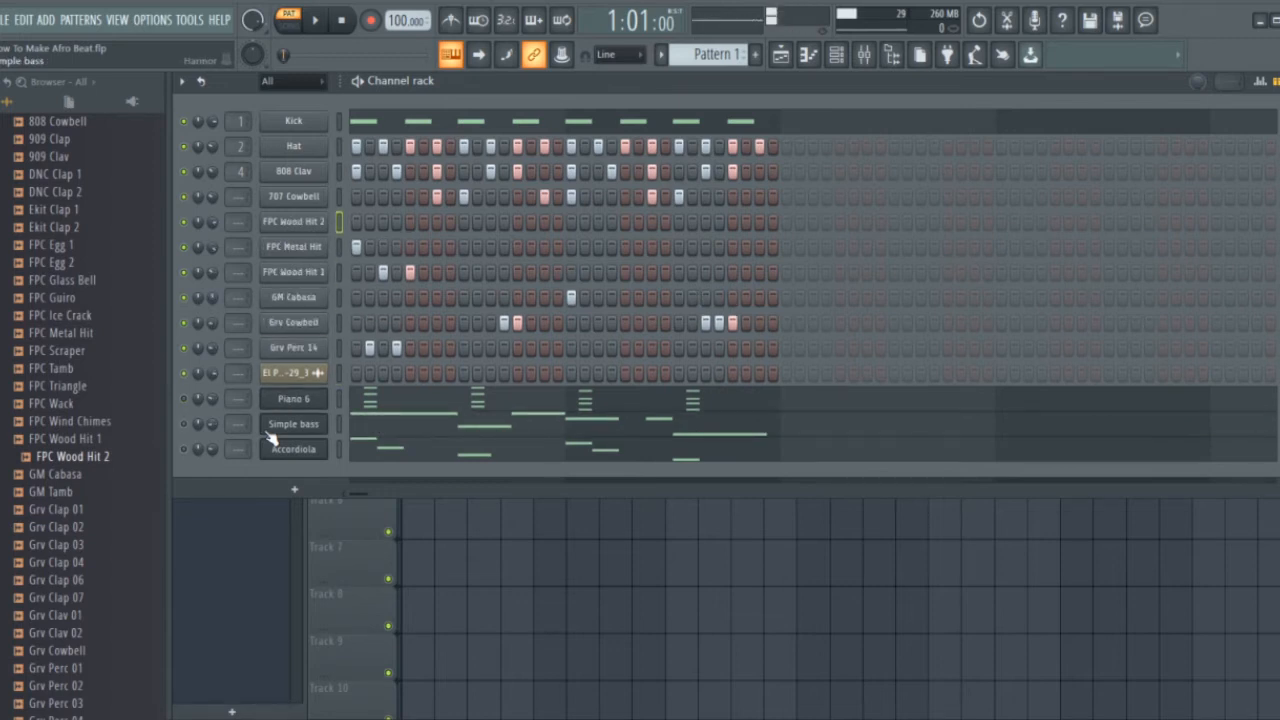
key(alt+Up)
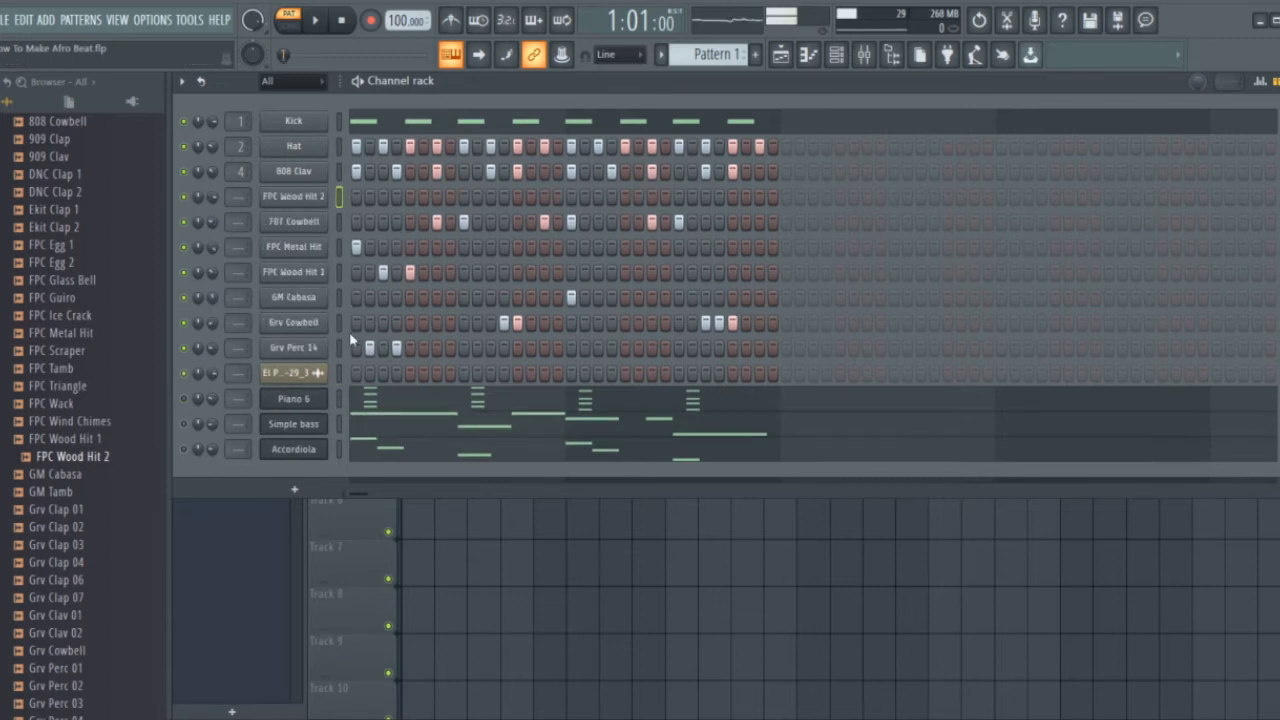
- Copy the 808 Clav step sequence into the FPC Wood Hit 2 channel
right_click(296, 171)
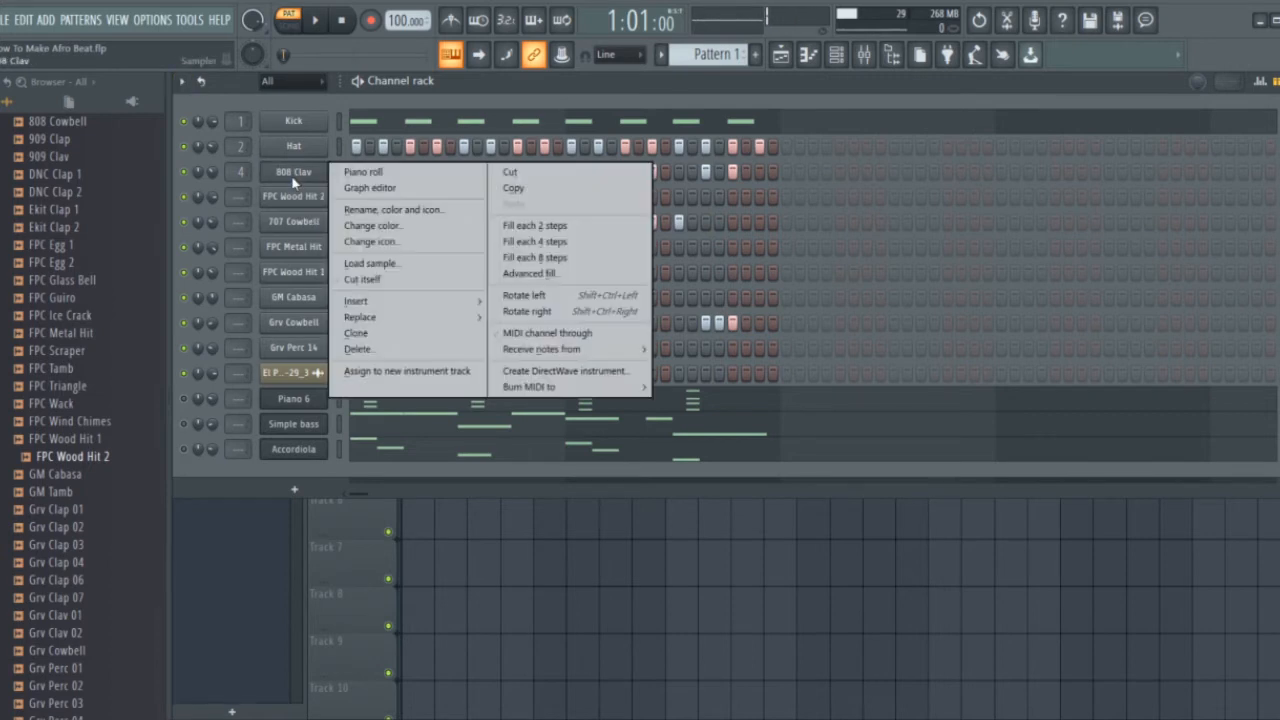
click(531, 190)
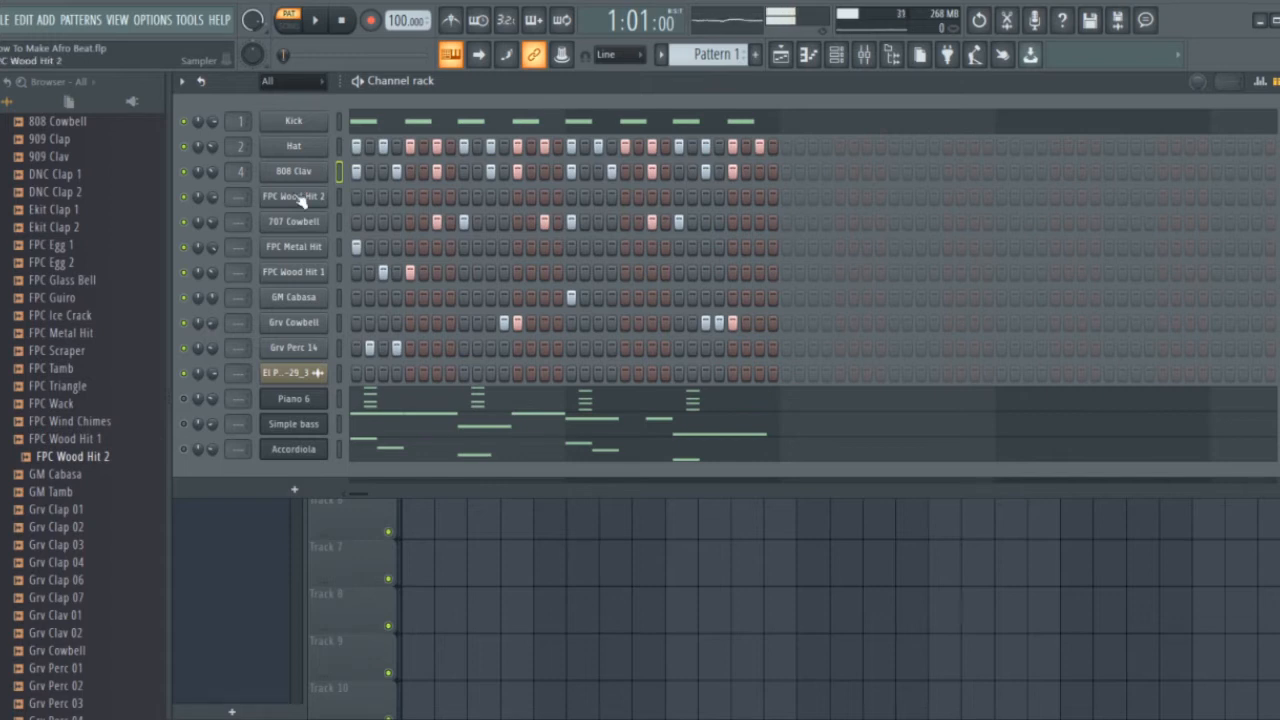
right_click(297, 199)
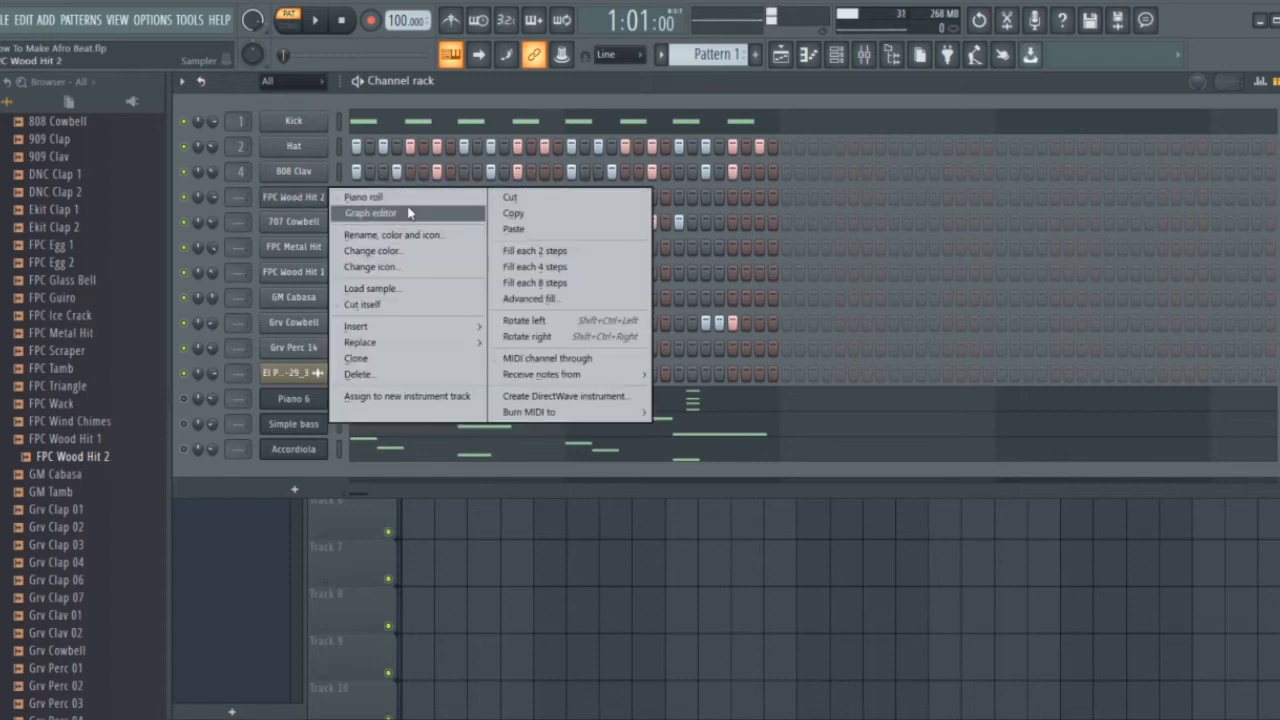
click(547, 232)
- Play Pattern 1 with the new wood hits, unmute the Piano 6 channel, and listen to the pattern again with the piano
key(space)
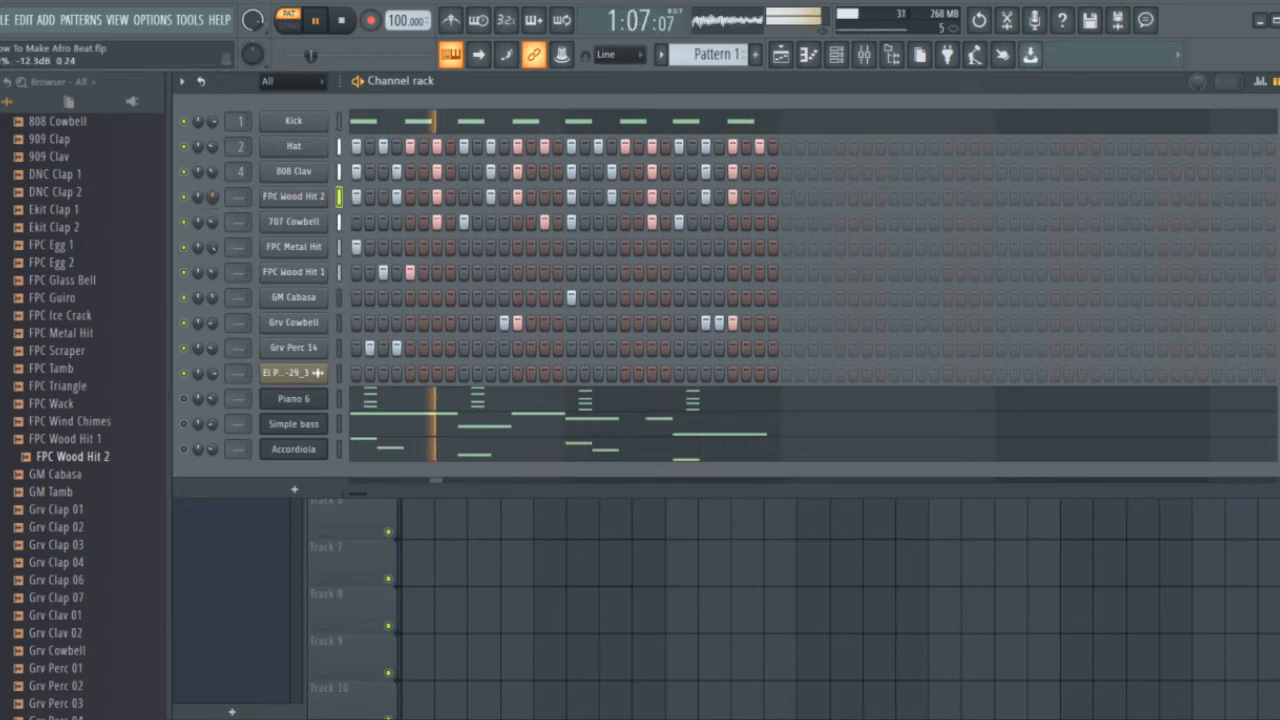
key(space)
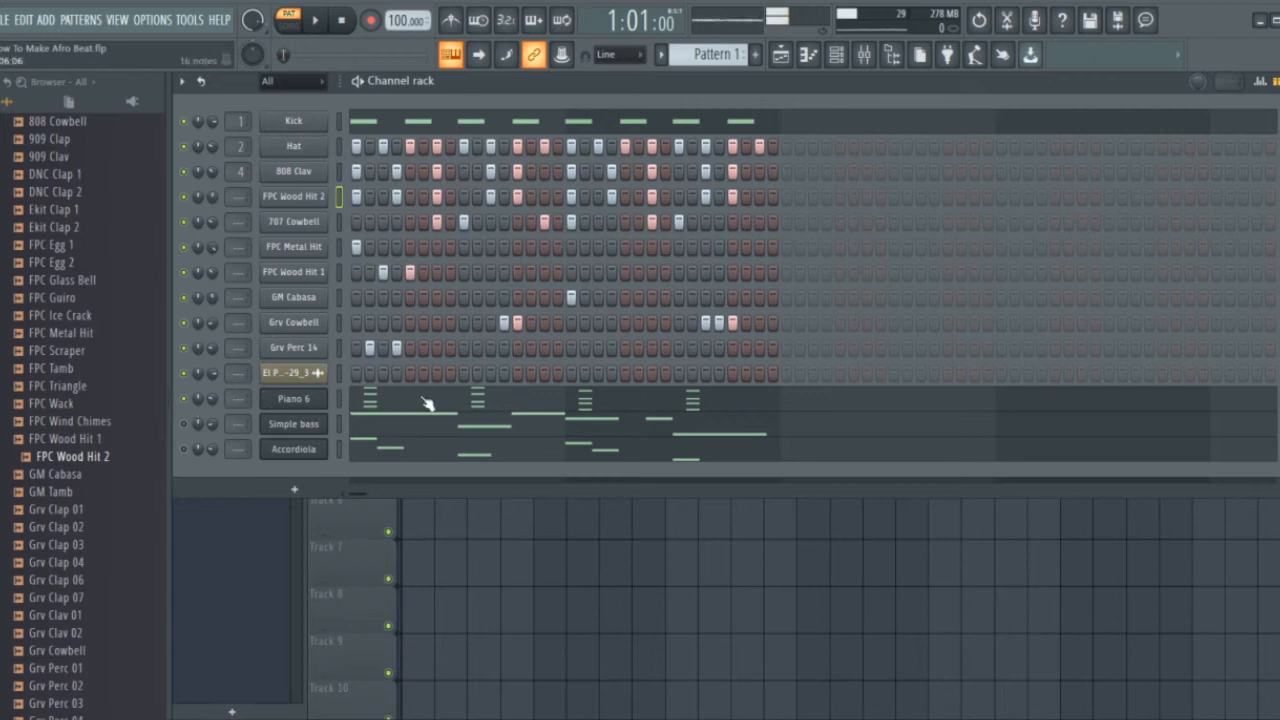
key(space)
key(space)
key(space)
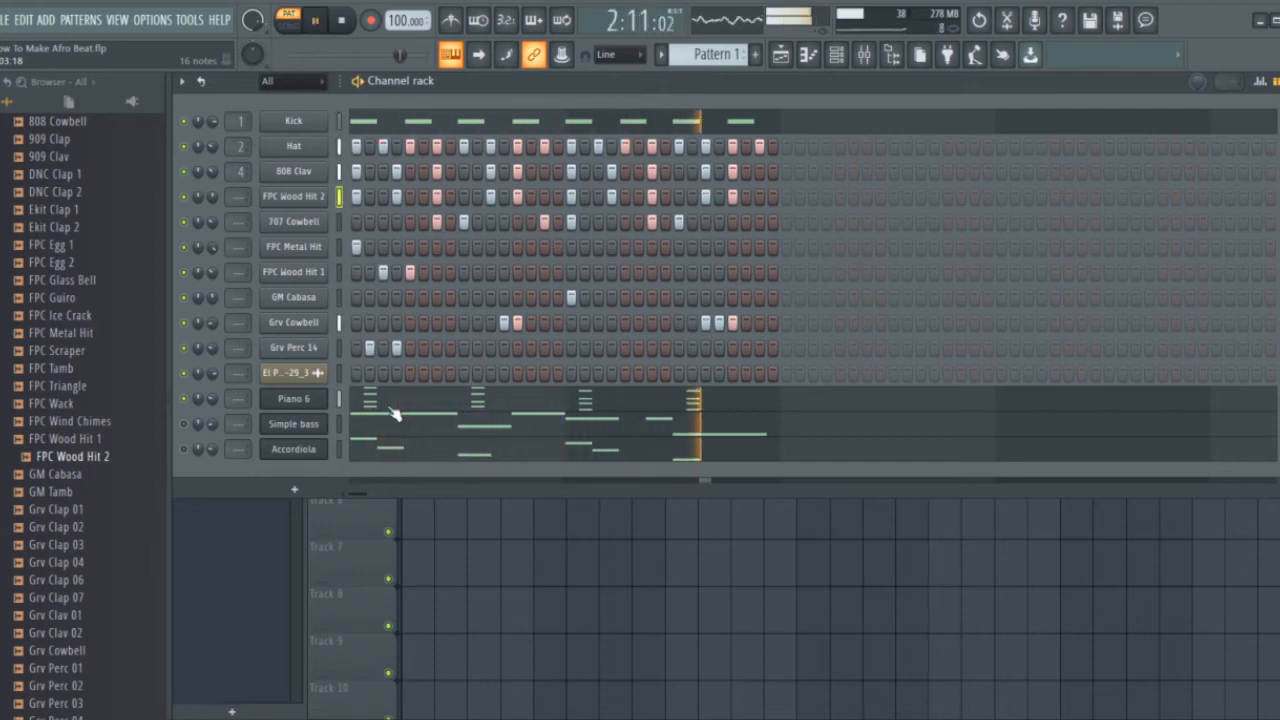
key(space)
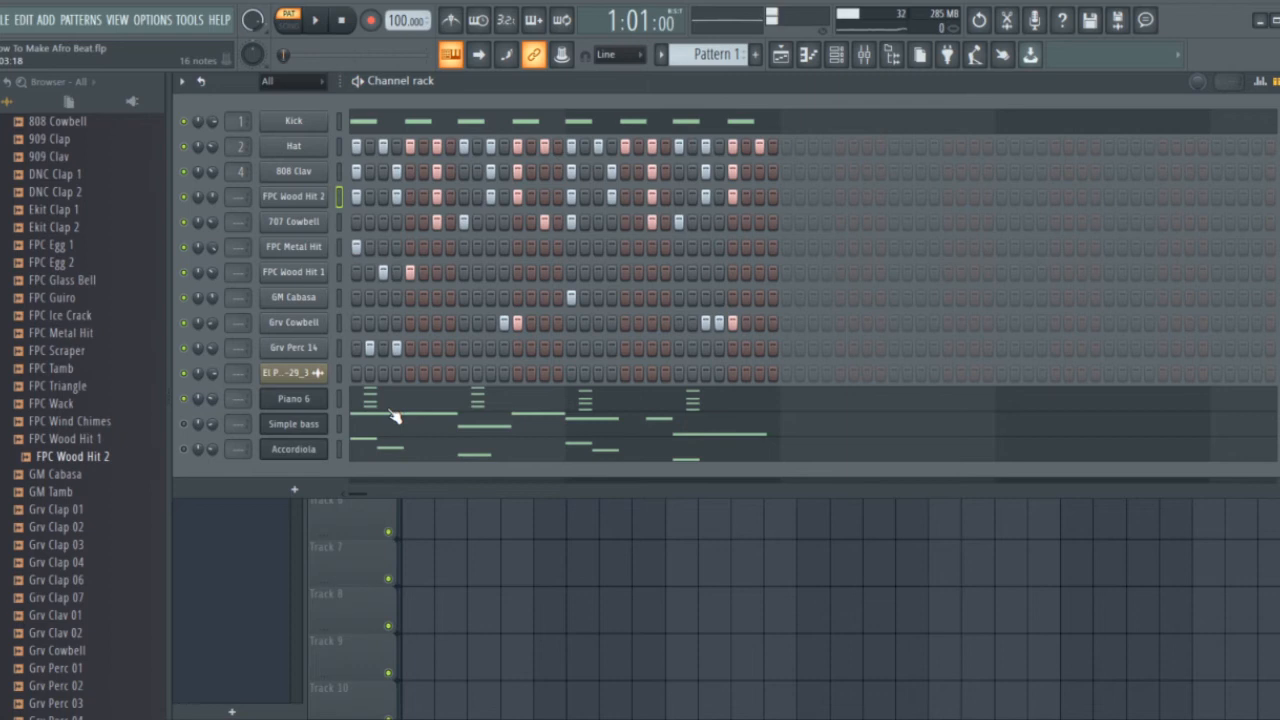
- Open the Piano 6 instrument window to view its settings, and close it
click(293, 398)
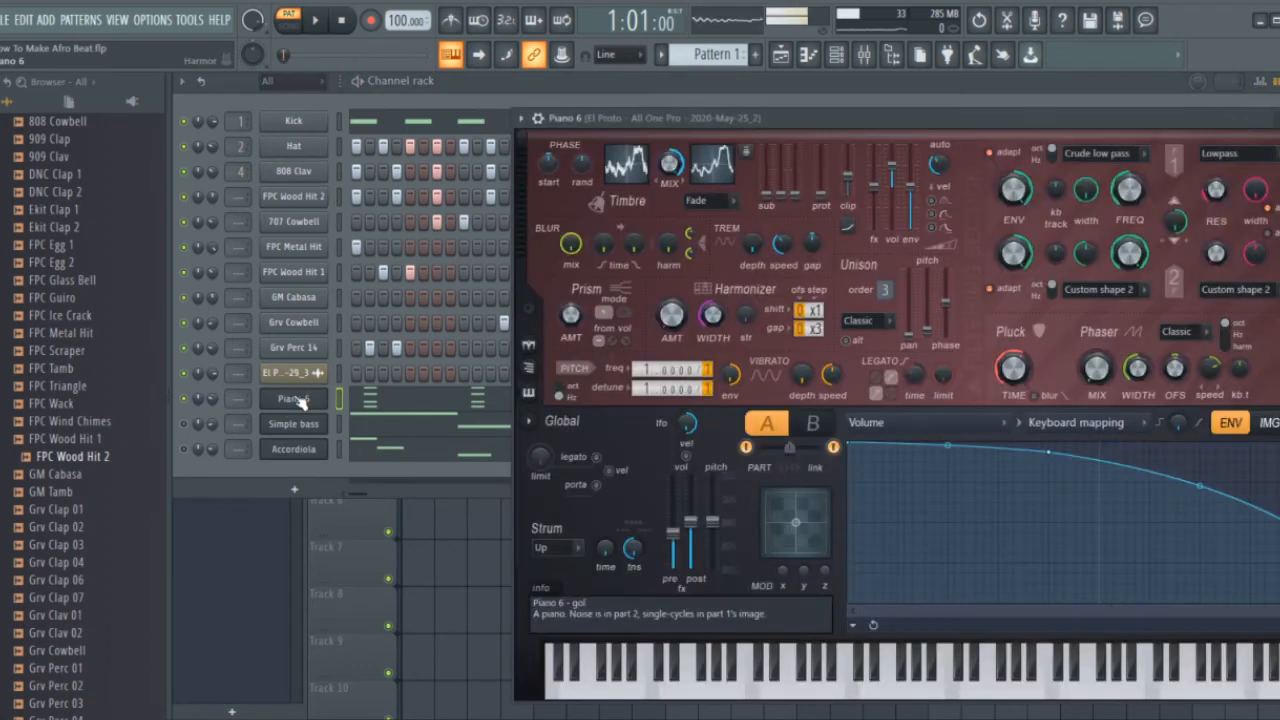
drag(575, 127, 340, 110)
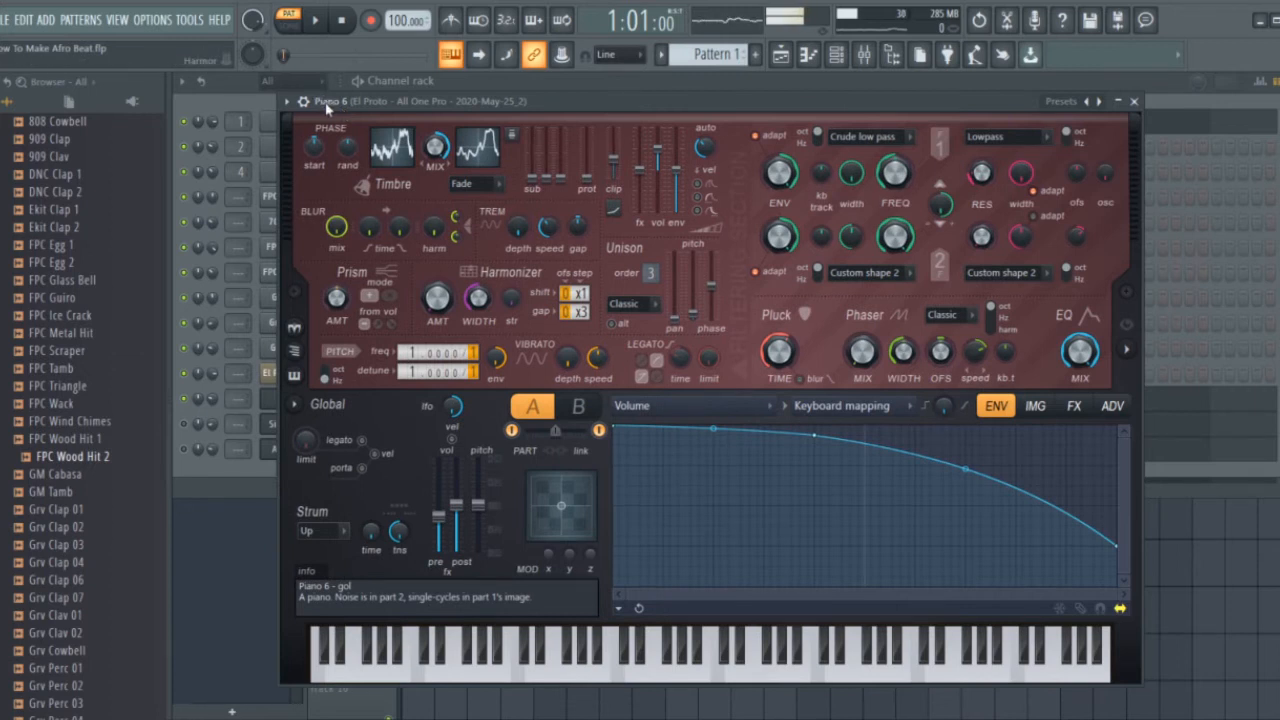
click(269, 404)
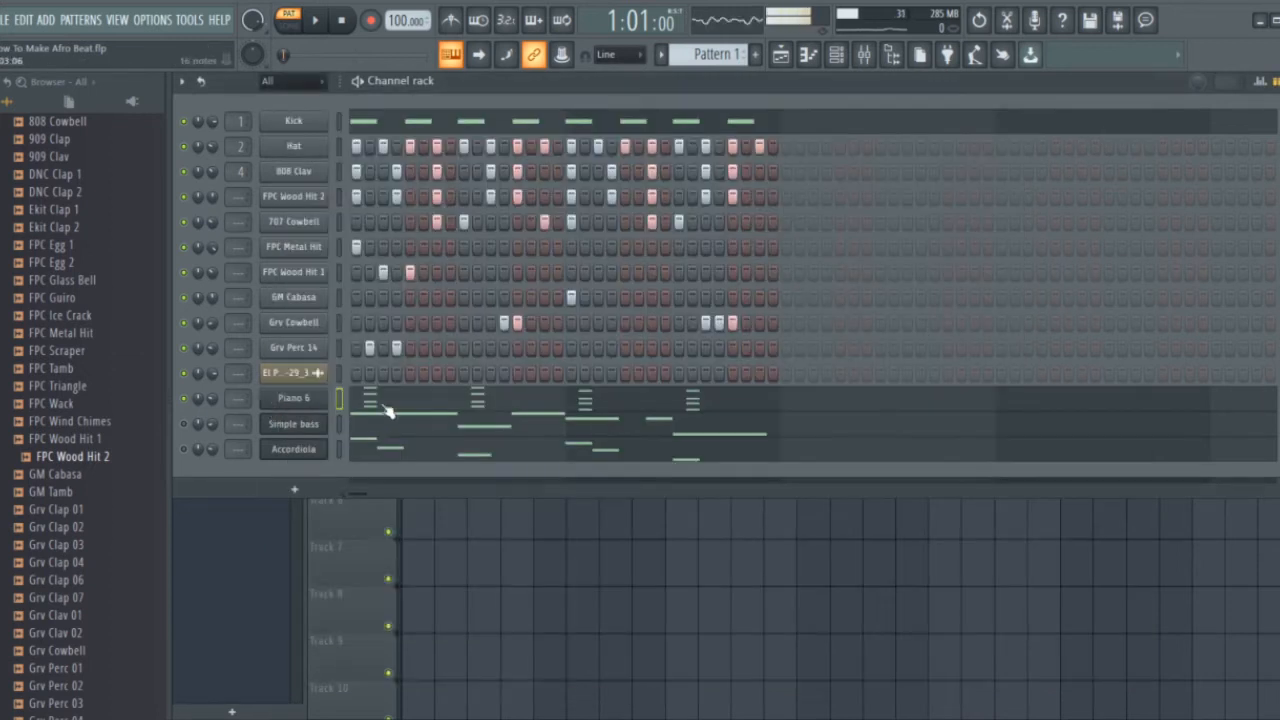
- Open the Piano 6 notes in the piano roll and set snap to grid to 1/2 step
click(388, 411)
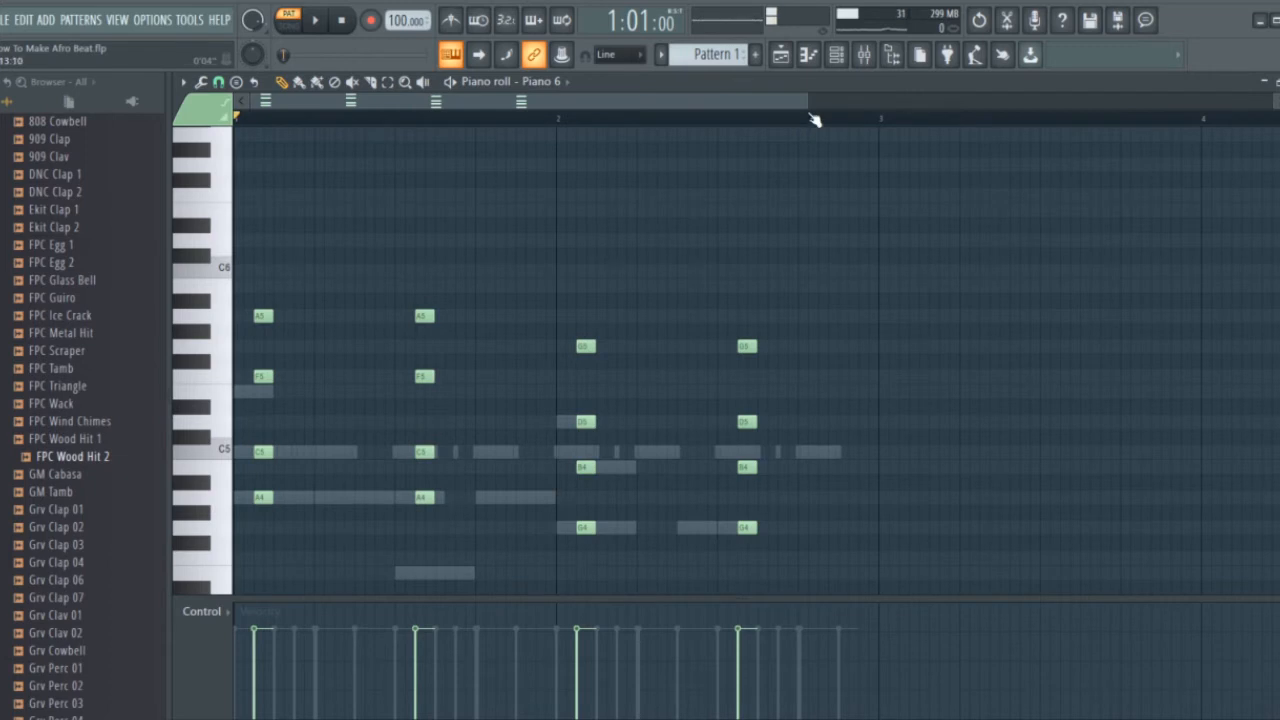
drag(807, 104, 660, 166)
scroll(666, 194, down, 3)
drag(658, 104, 397, 102)
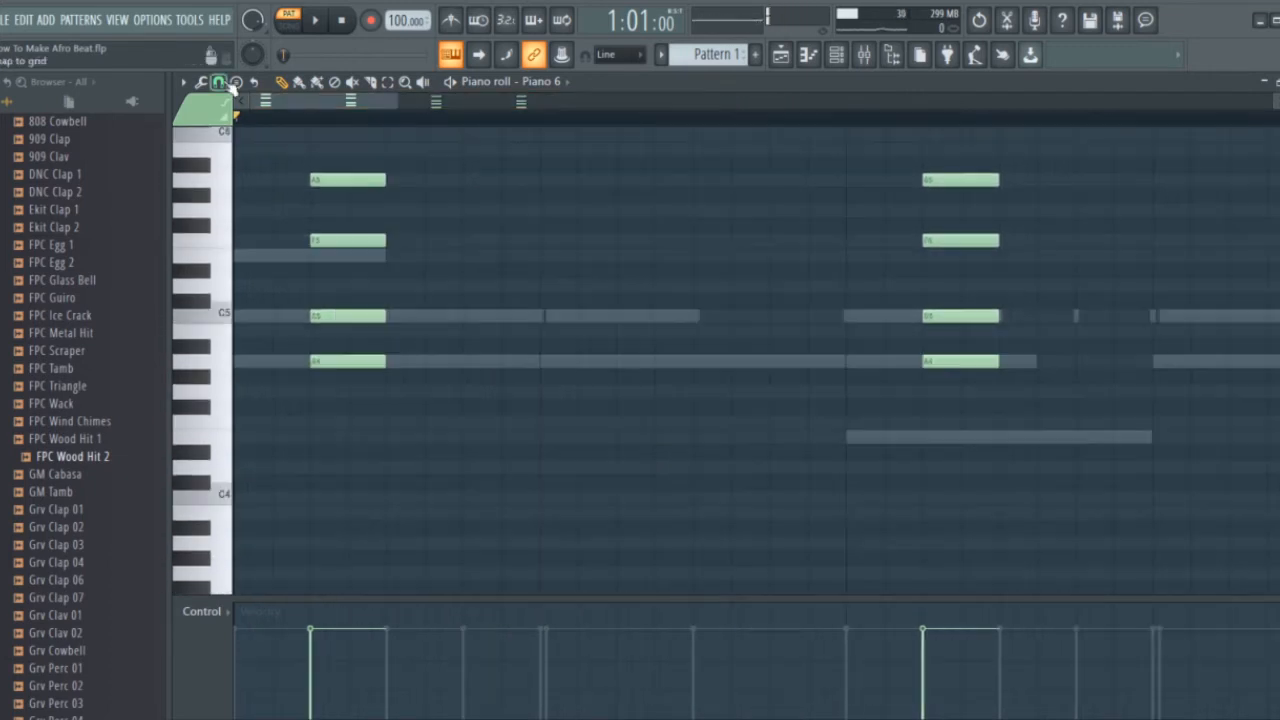
click(221, 84)
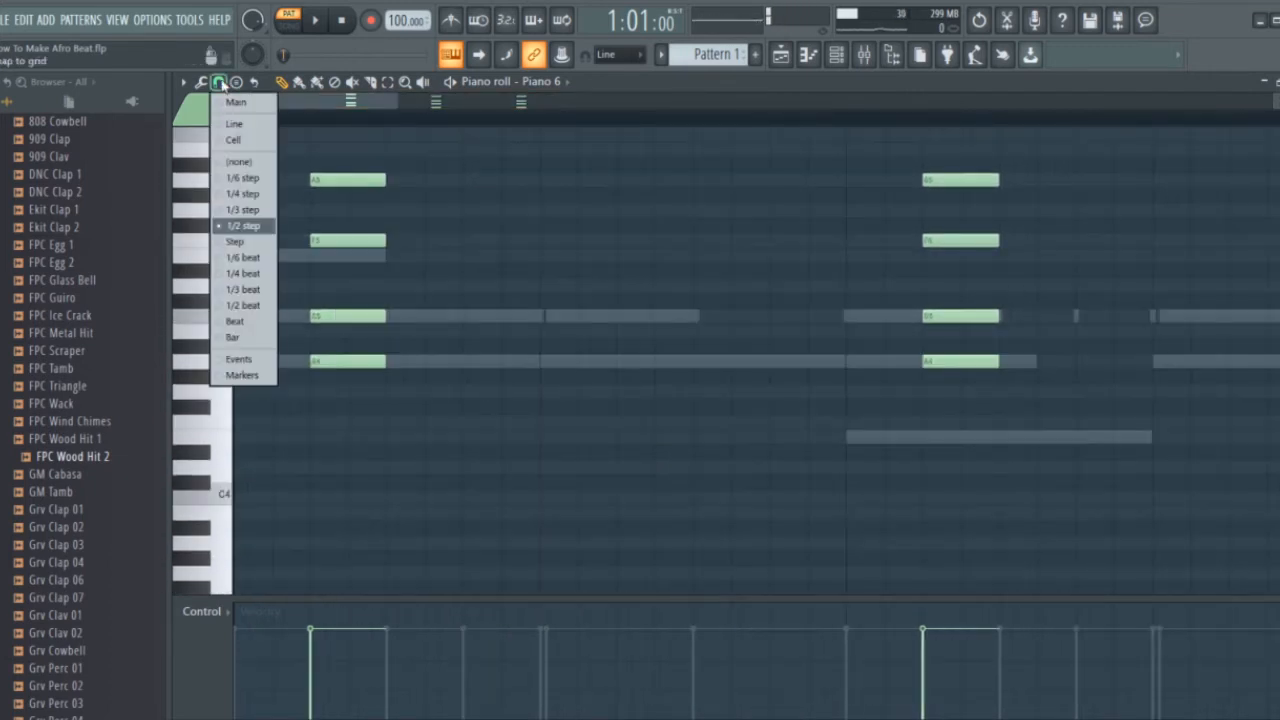
click(251, 228)
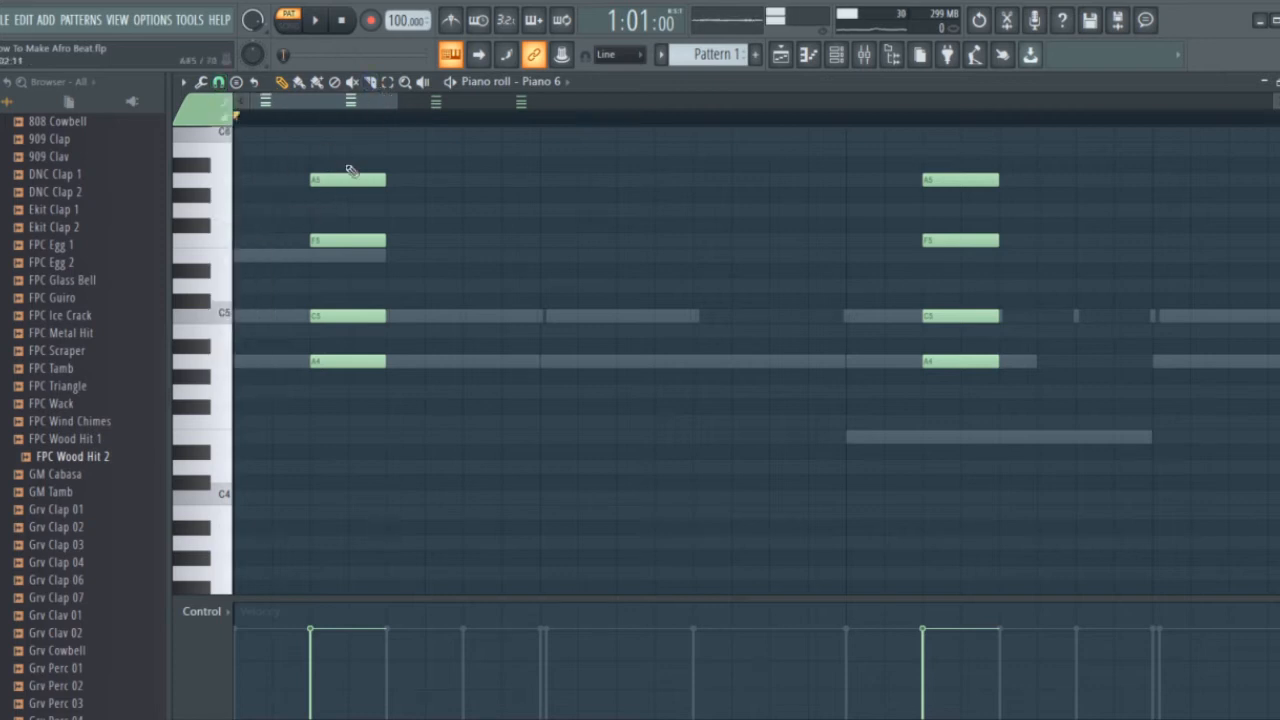
- Try a test note above the first Piano 6 chord, lining it up with the chord's start on B5, and delete it
click(276, 164)
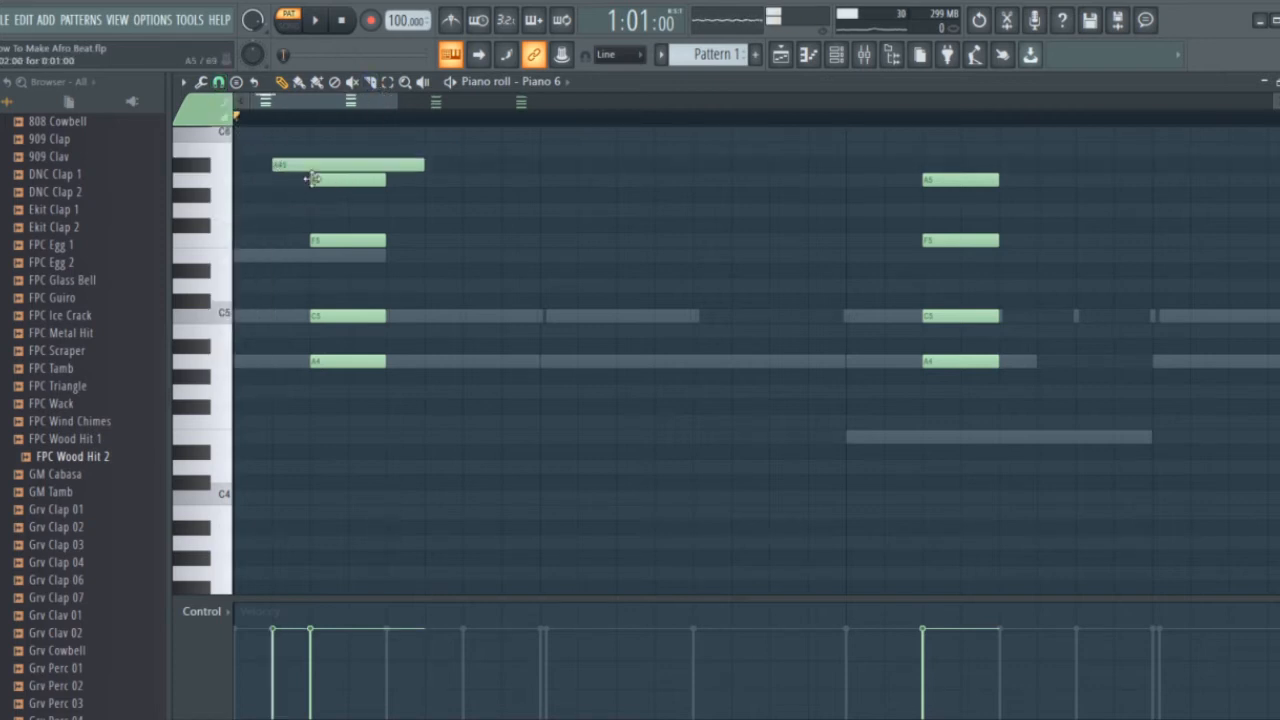
drag(305, 168, 336, 152)
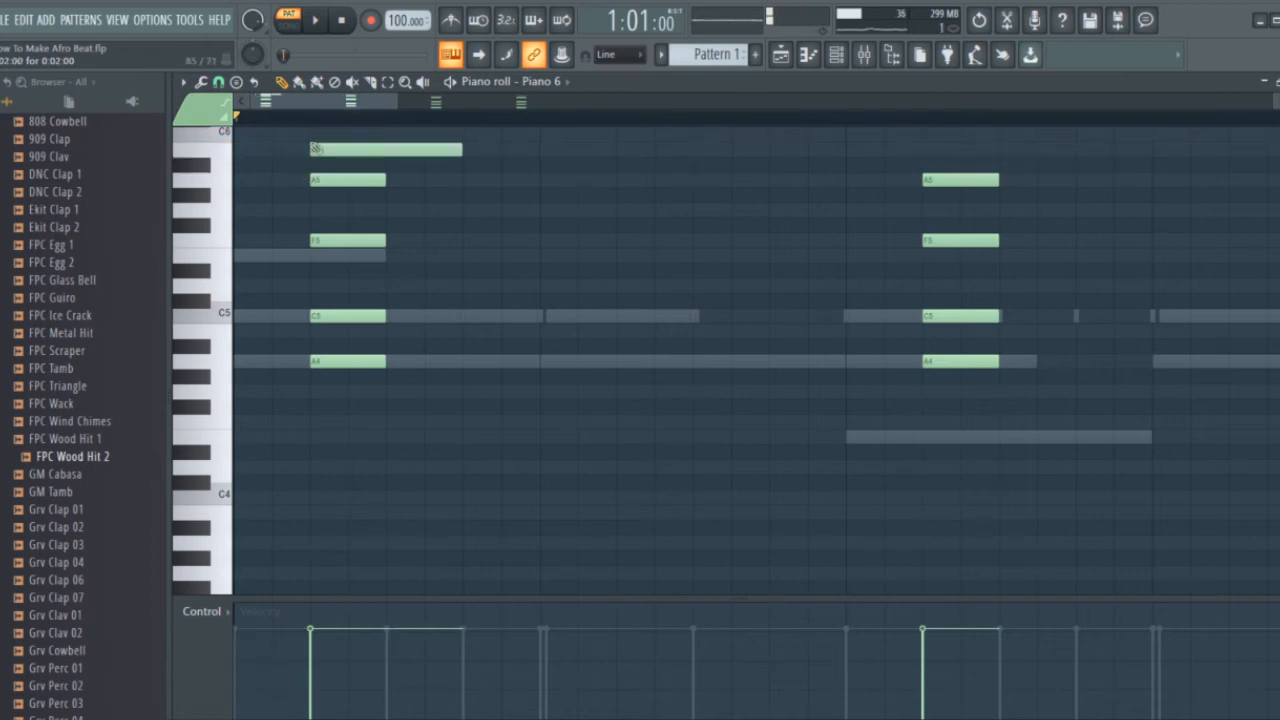
right_click(399, 147)
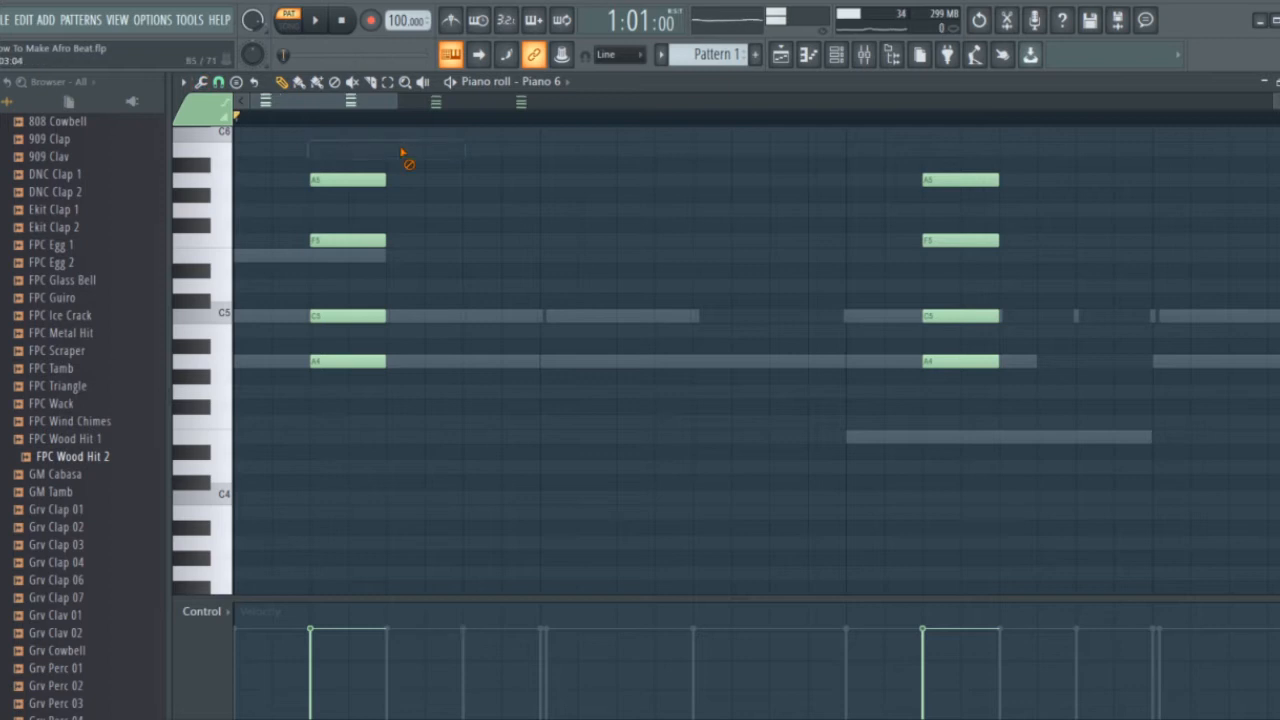
- Check the piano roll's snap to grid options and choose 1/2 step again
click(184, 82)
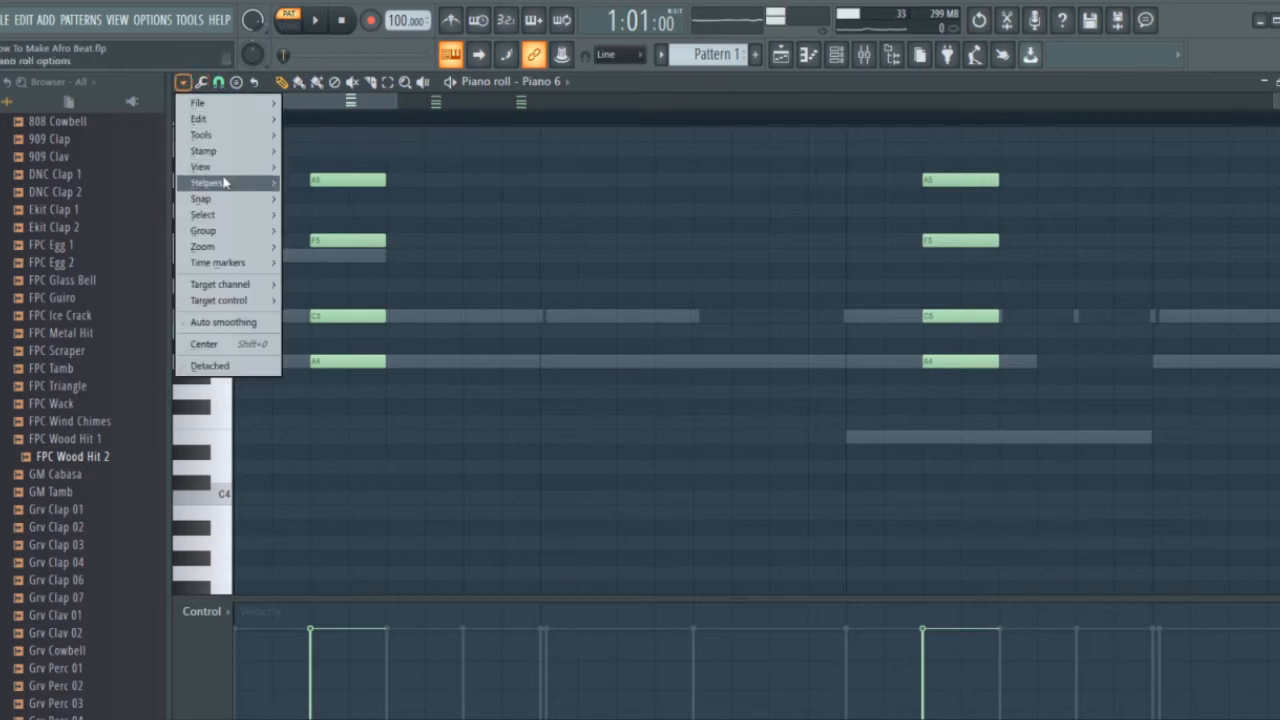
click(218, 82)
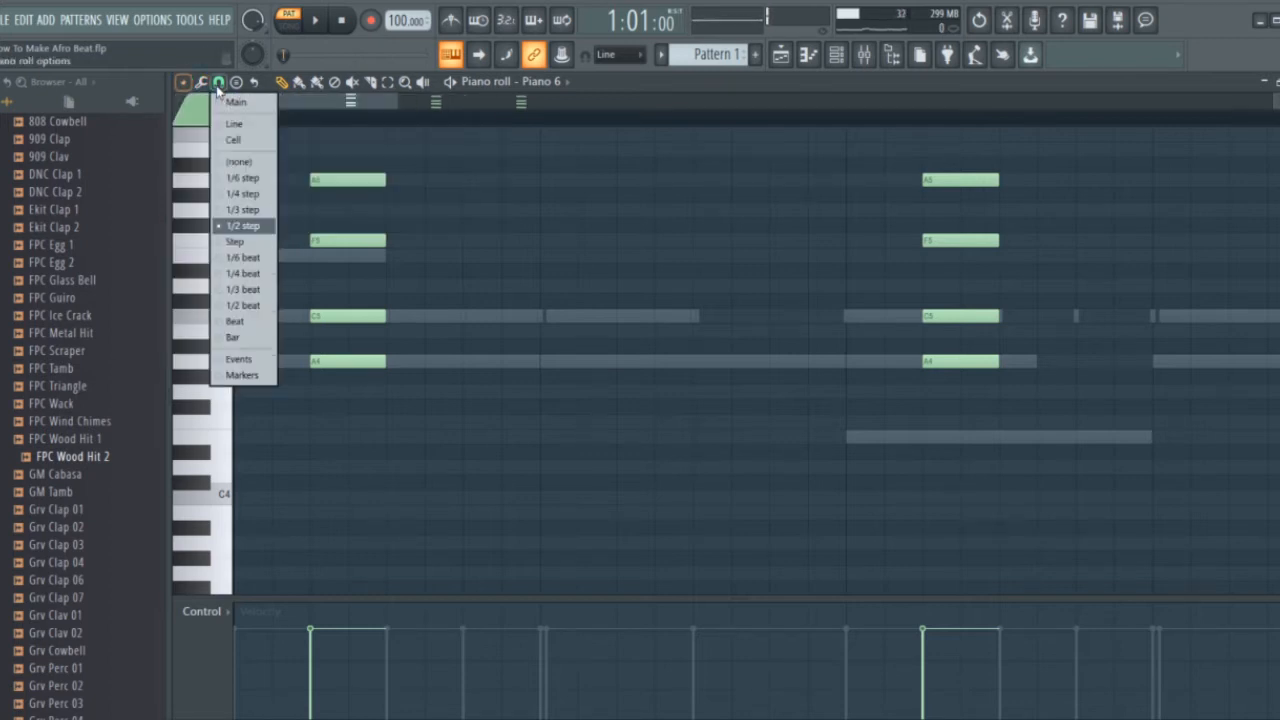
click(248, 226)
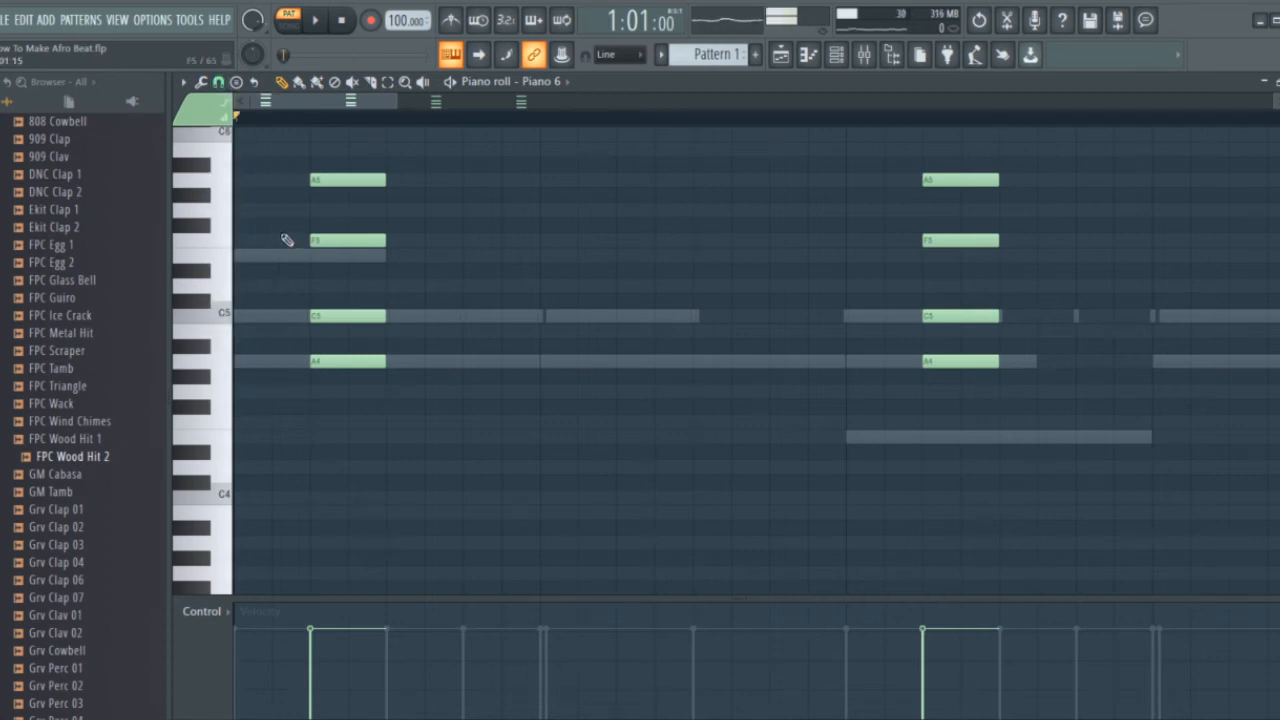
- Play back the Piano 6 chords with the beat and stop playback
scroll(320, 308, down, 2)
scroll(312, 270, up, 2)
key(space)
key(space)
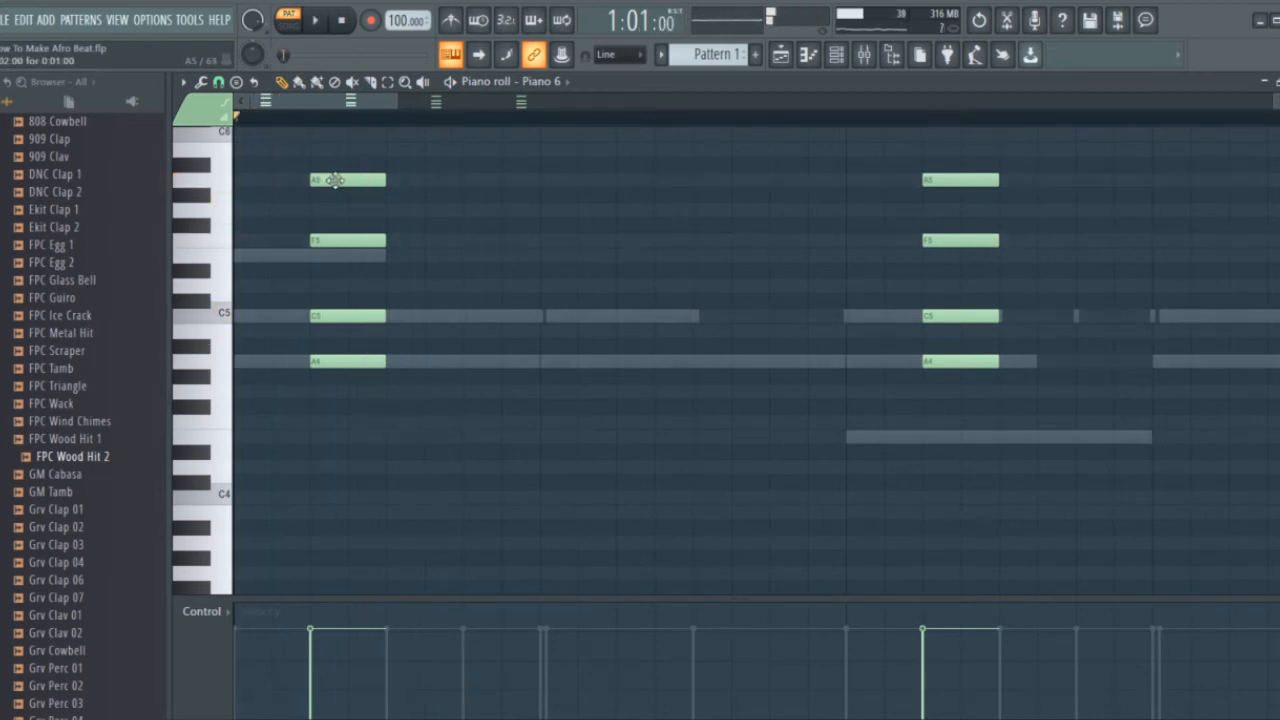
- Try placing a note on A#5 at the start of the first Piano 6 chord, and remove it
drag(397, 100, 343, 163)
click(345, 163)
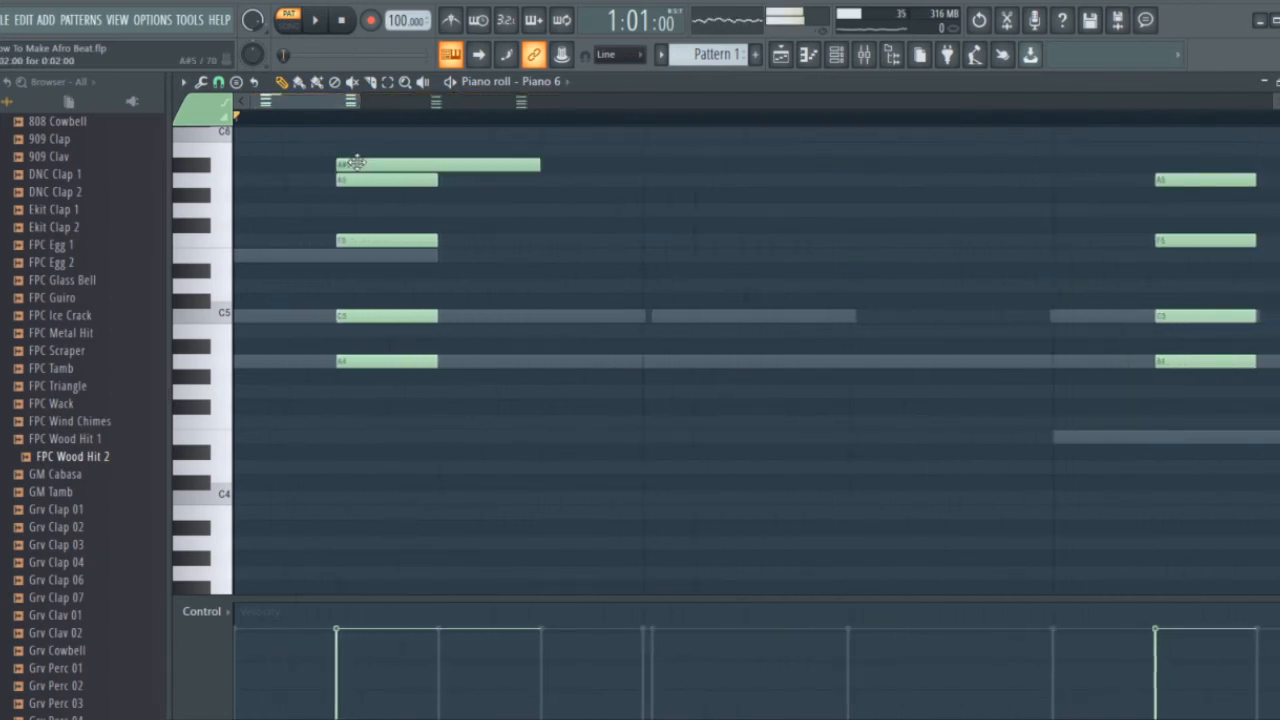
right_click(418, 164)
- Look over the remaining Piano 6 chords, and open the Simple bass instrument from the channel rack
drag(436, 100, 567, 136)
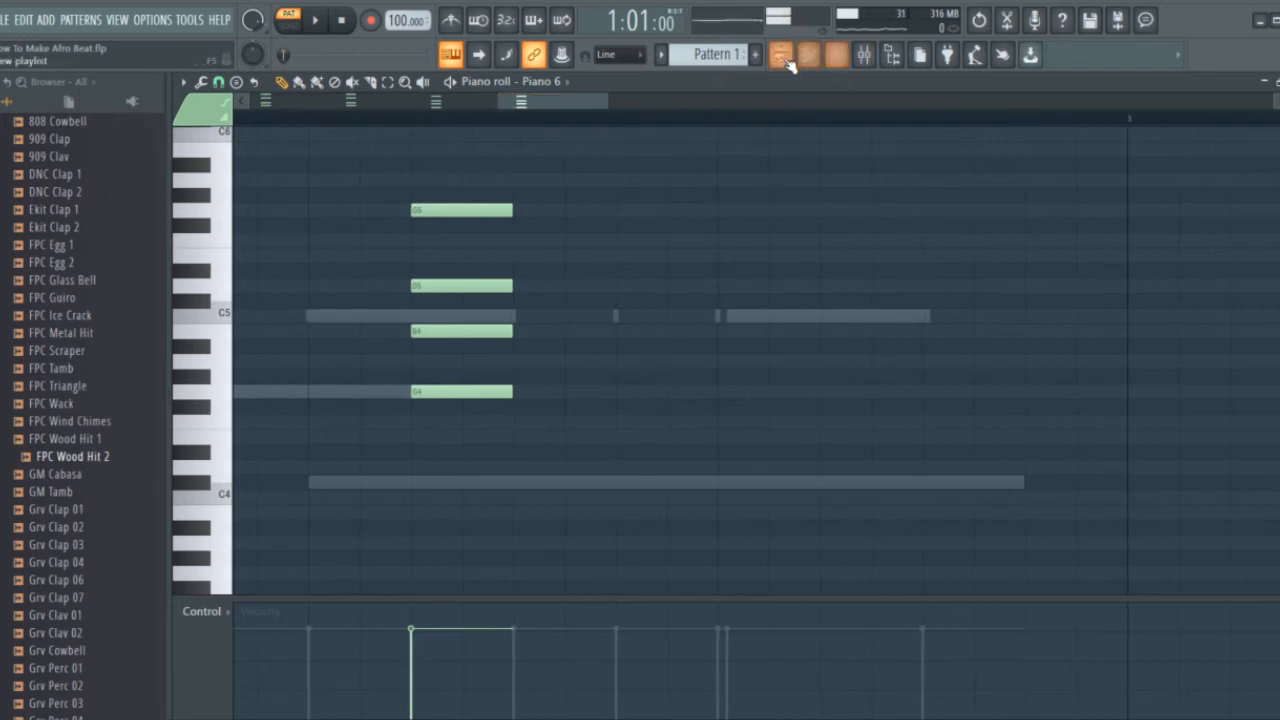
click(836, 54)
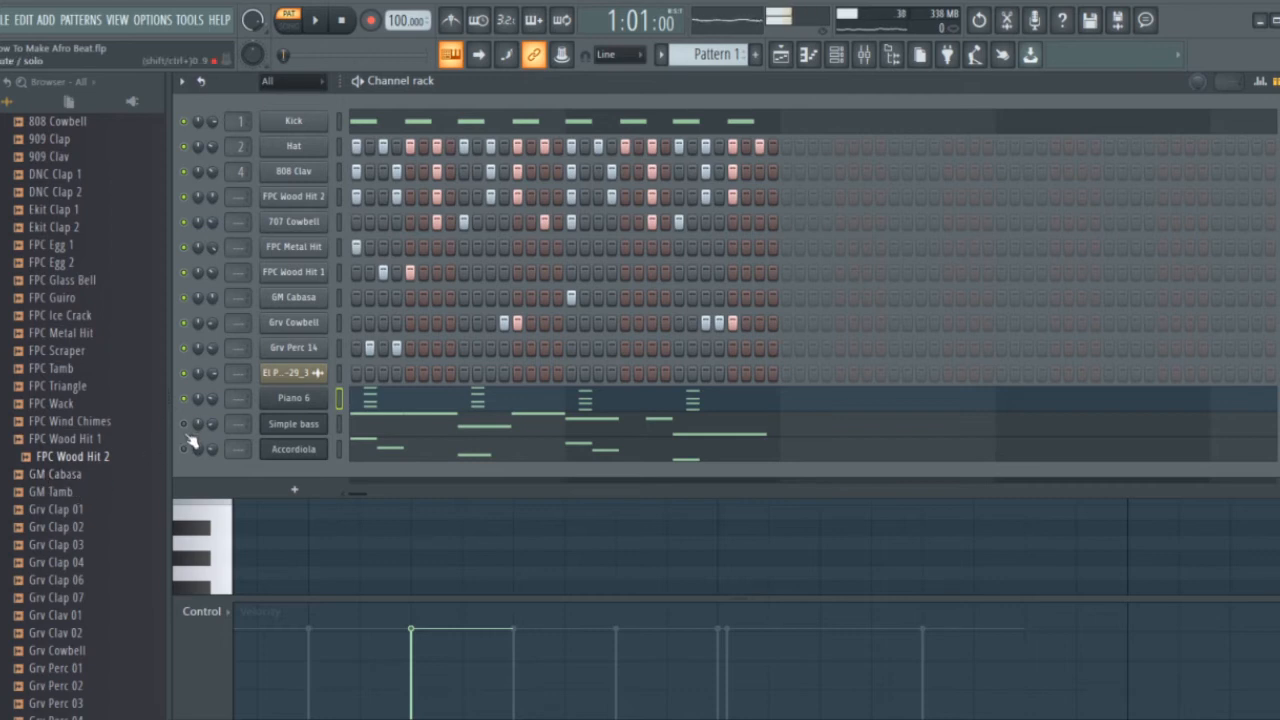
click(287, 425)
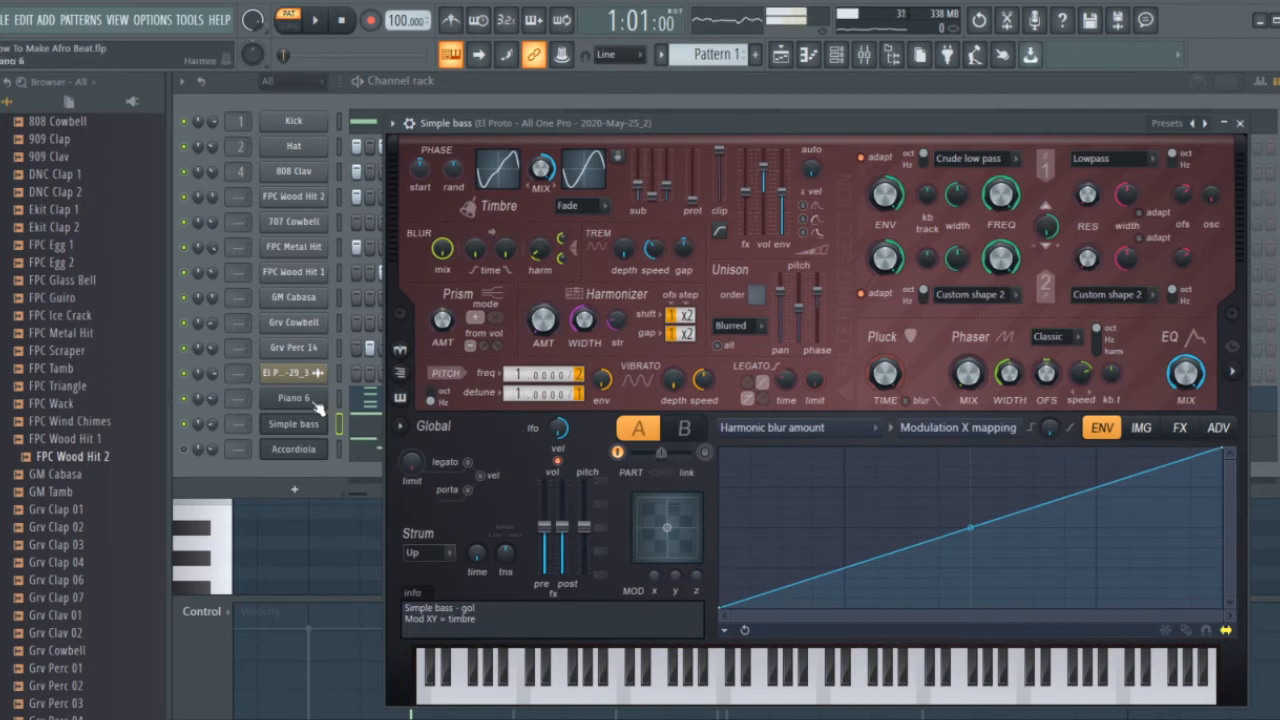
- Close the Simple bass instrument and play back the pattern with the bass line, stopping playback when done
click(295, 425)
click(295, 425)
click(296, 426)
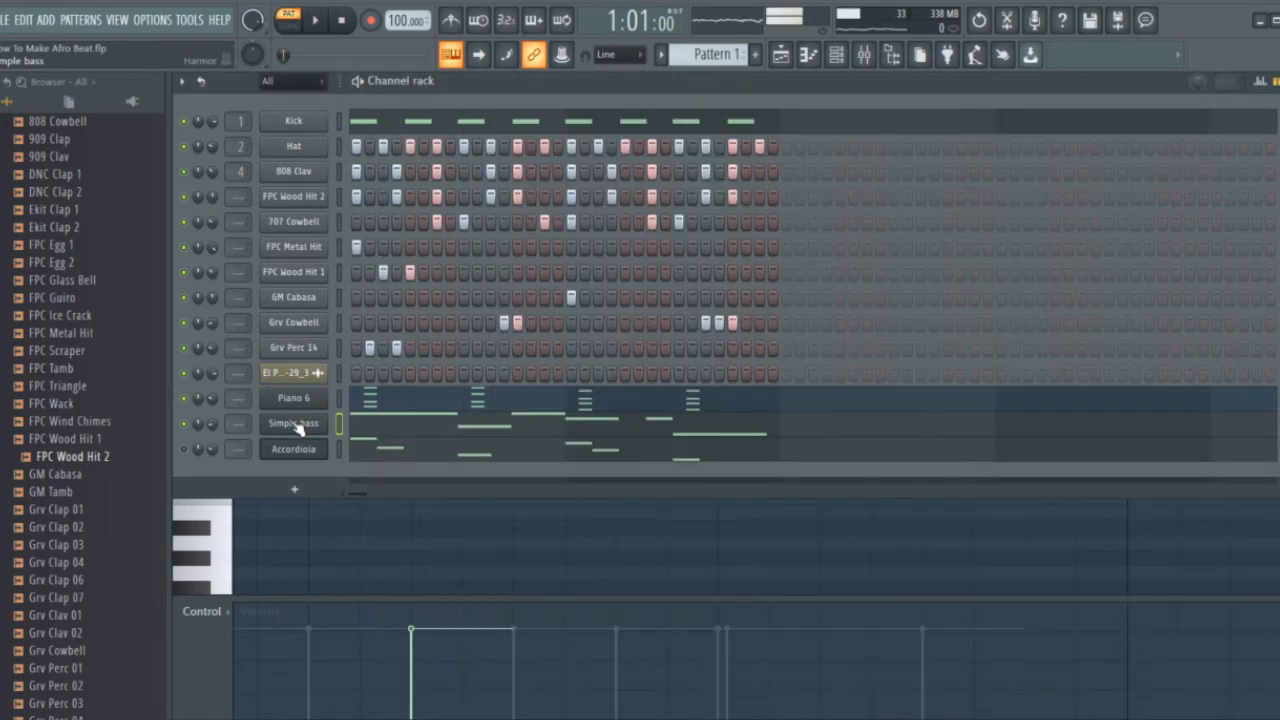
key(space)
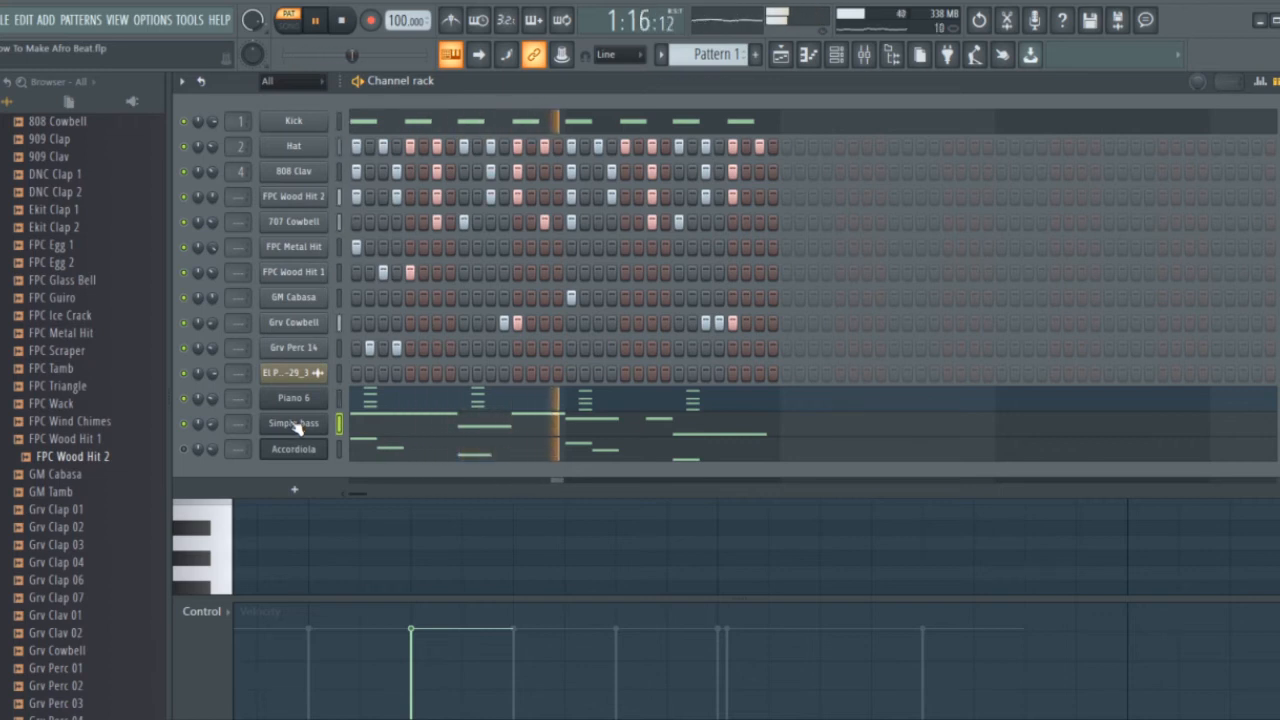
key(space)
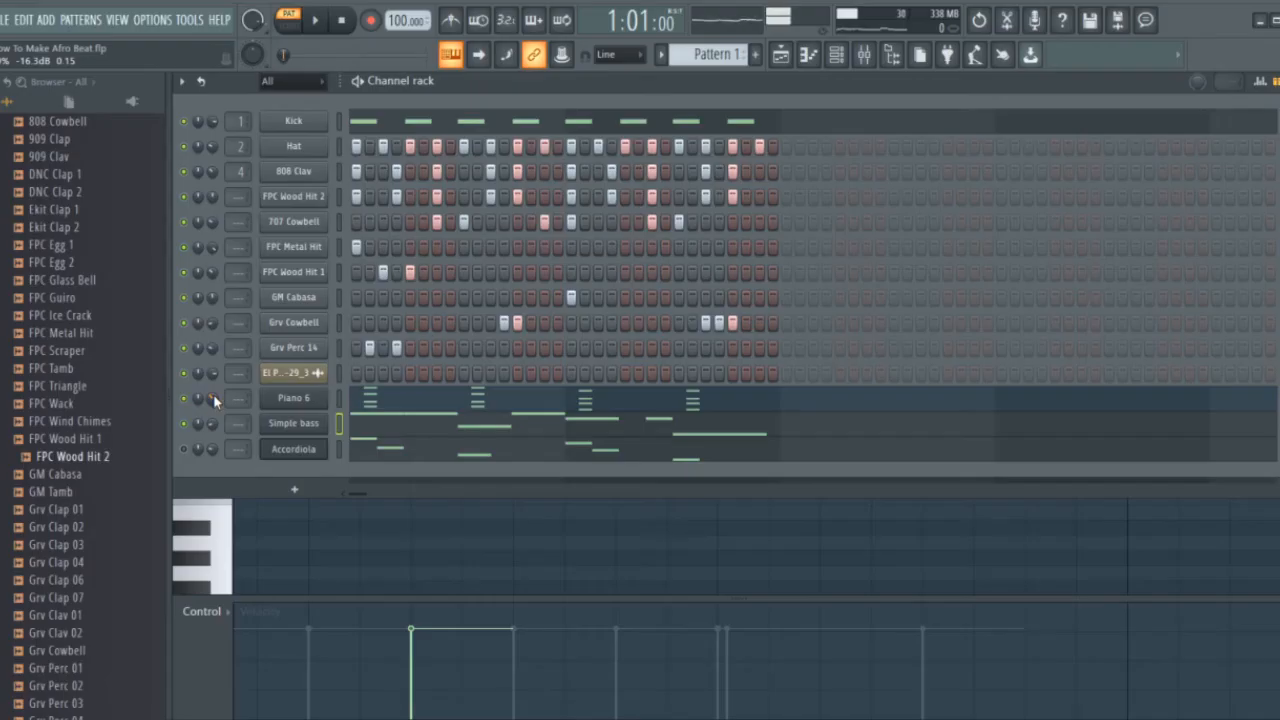
- Adjust the volume of the Piano 6 channel while playing back the pattern
key(space)
mouse_move(212, 400)
mouse_down()
mouse_move(212, 440)
mouse_move(212, 385)
mouse_up()
key(space)
key(space)
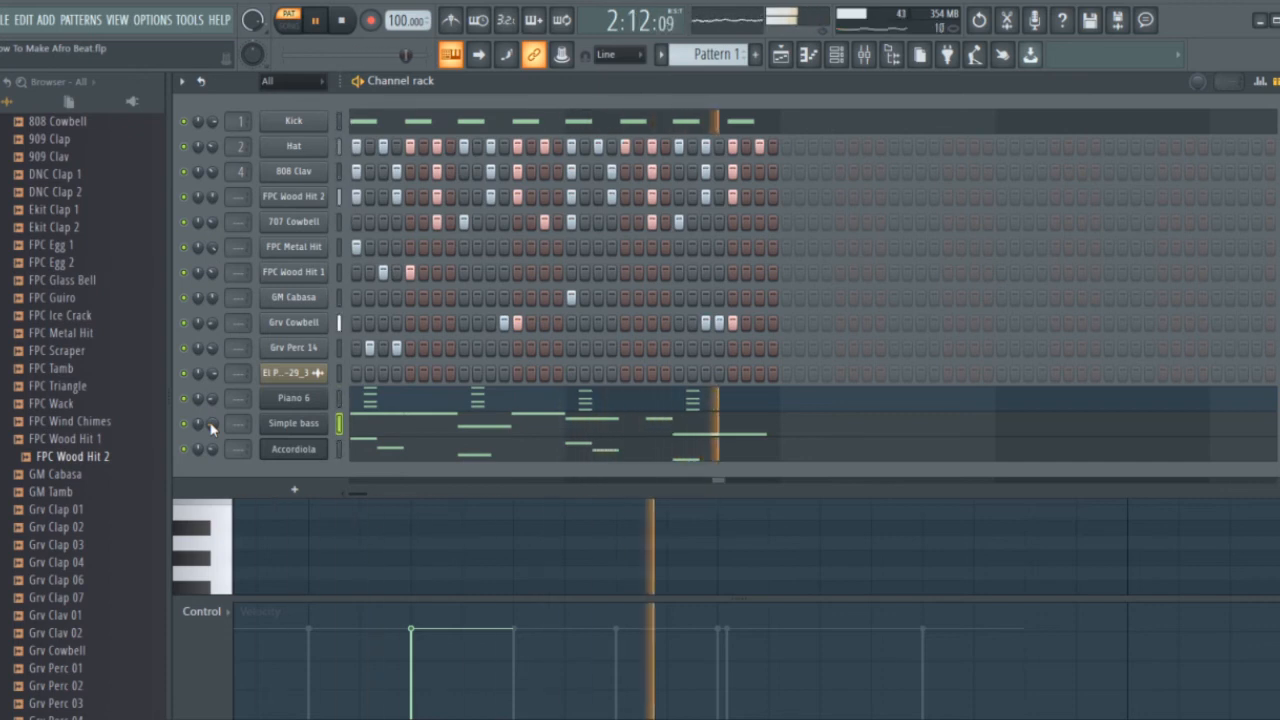
- Open the Accordiola piano roll, stop playback, and audition the pitches C5 and E5 of its first two notes
click(400, 455)
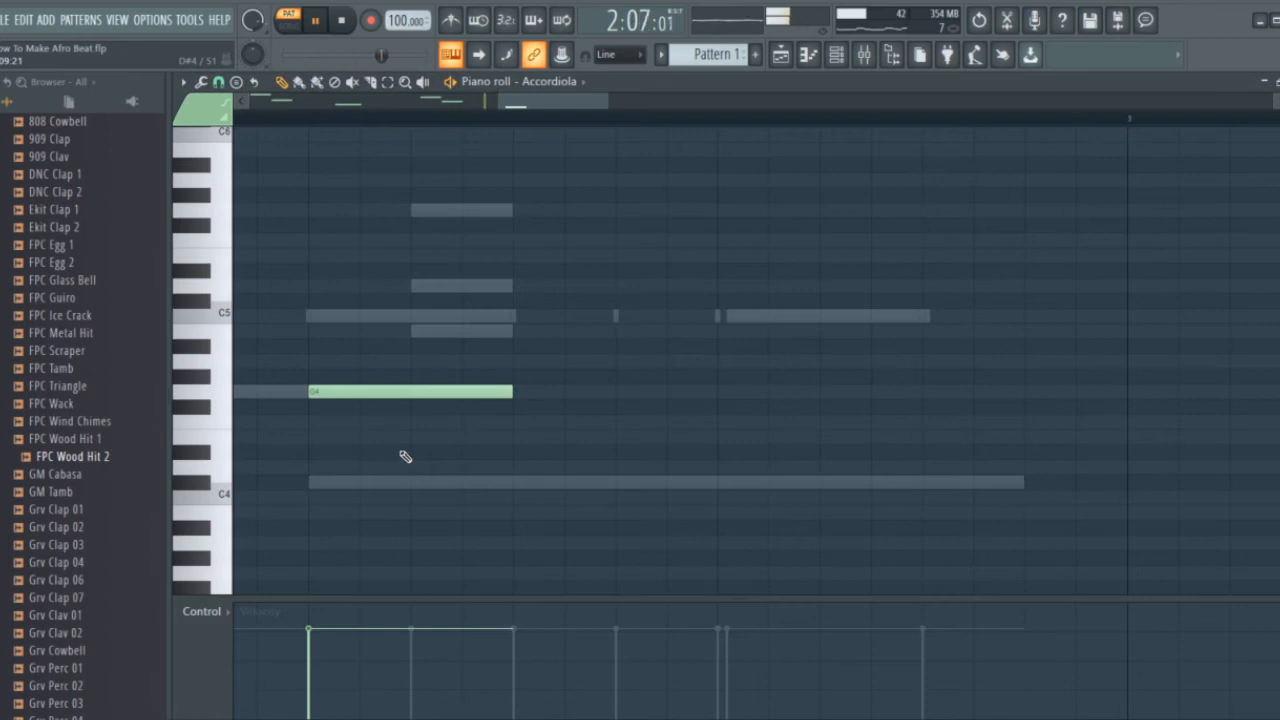
key(space)
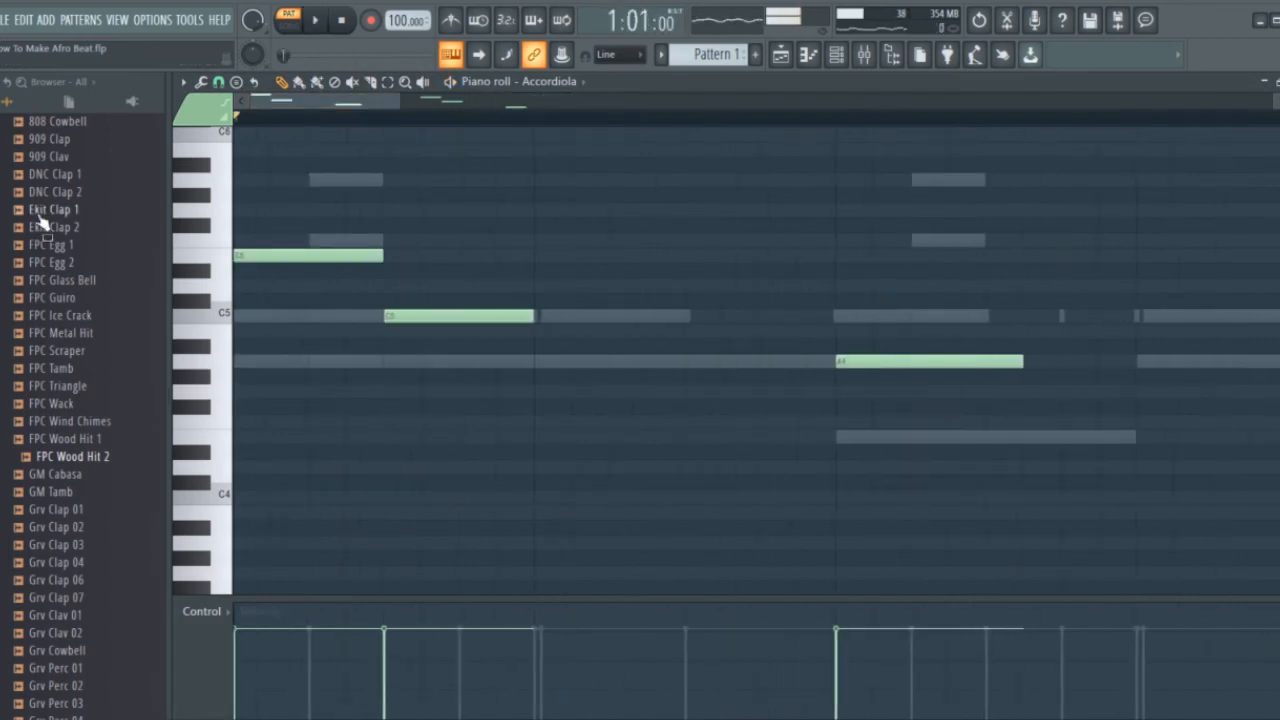
click(224, 320)
click(228, 258)
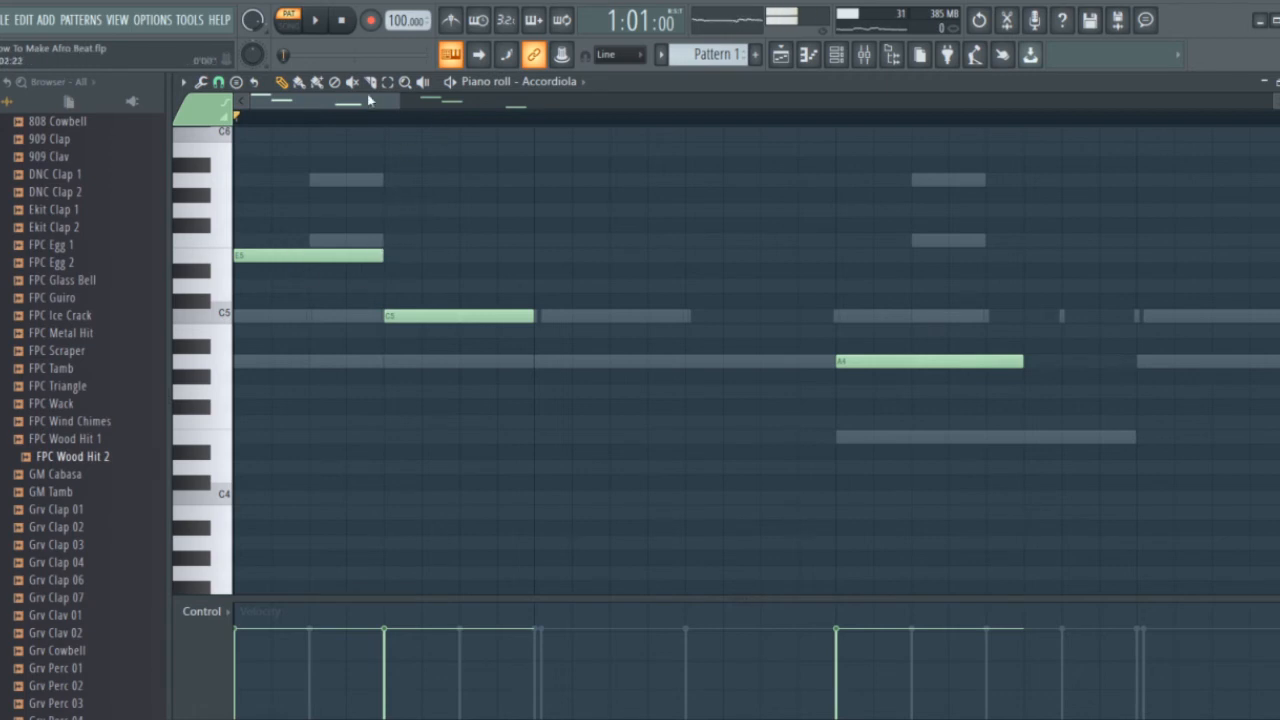
- Examine the Accordiola notes in bar 2 and audition their pitches on the piano roll keyboard, including D5 and G4
drag(405, 102, 580, 102)
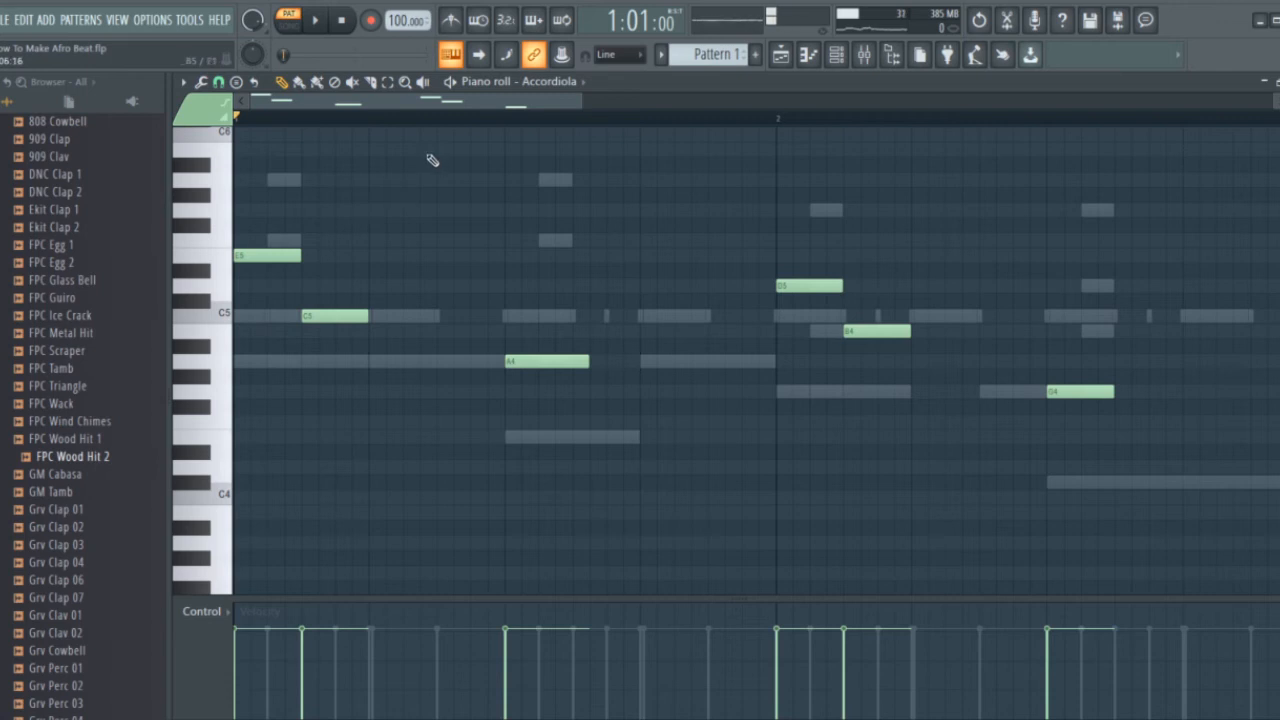
drag(456, 105, 618, 106)
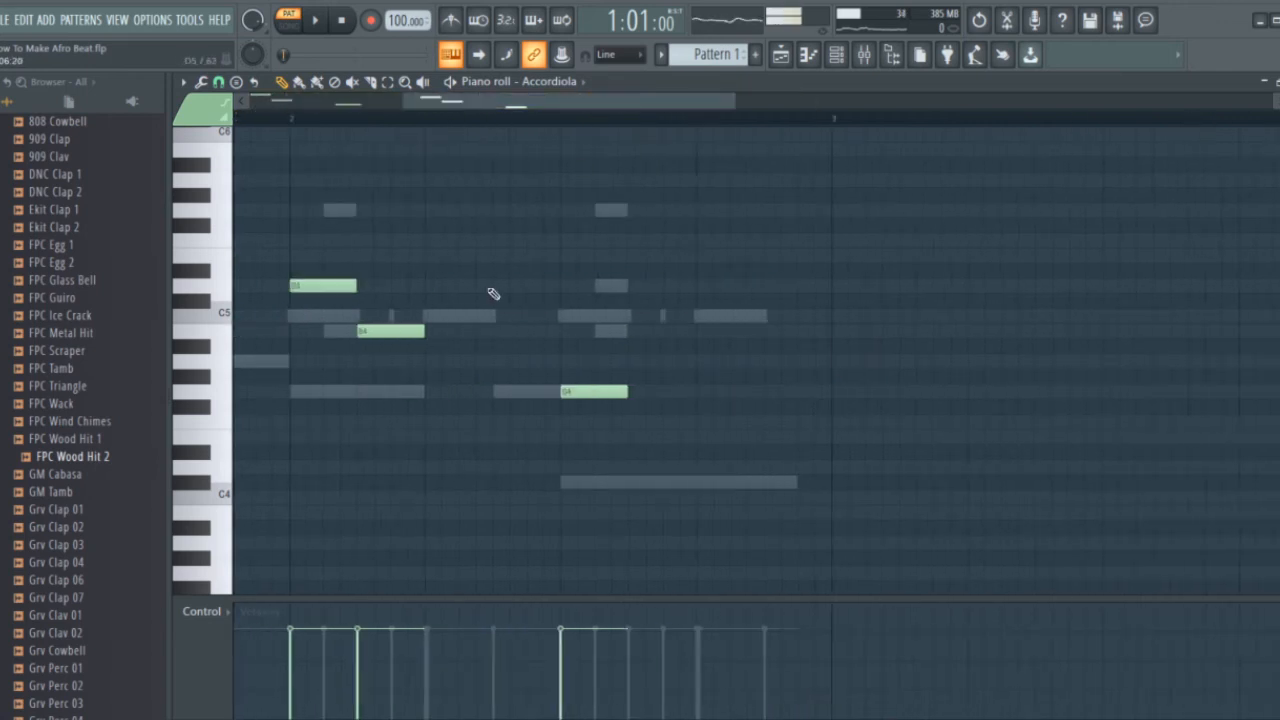
click(219, 345)
click(210, 386)
click(199, 321)
click(189, 284)
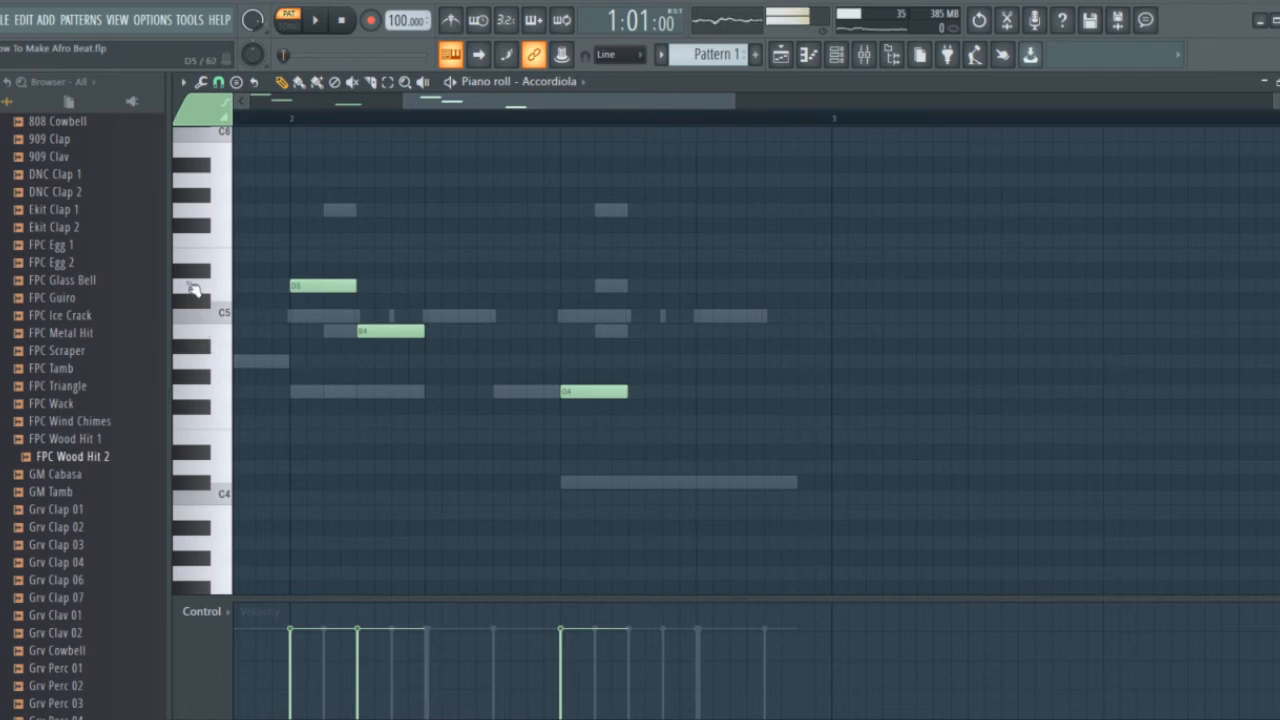
click(217, 387)
click(183, 317)
click(213, 289)
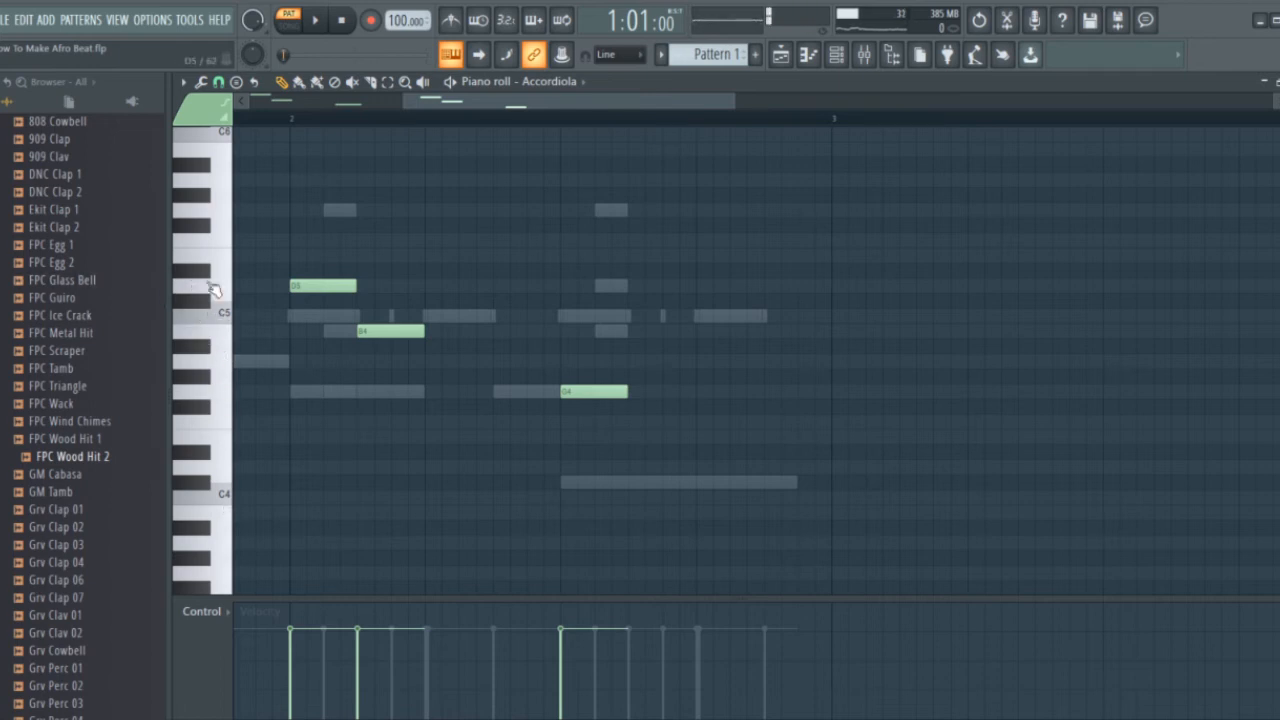
click(226, 338)
click(220, 288)
click(194, 319)
click(228, 408)
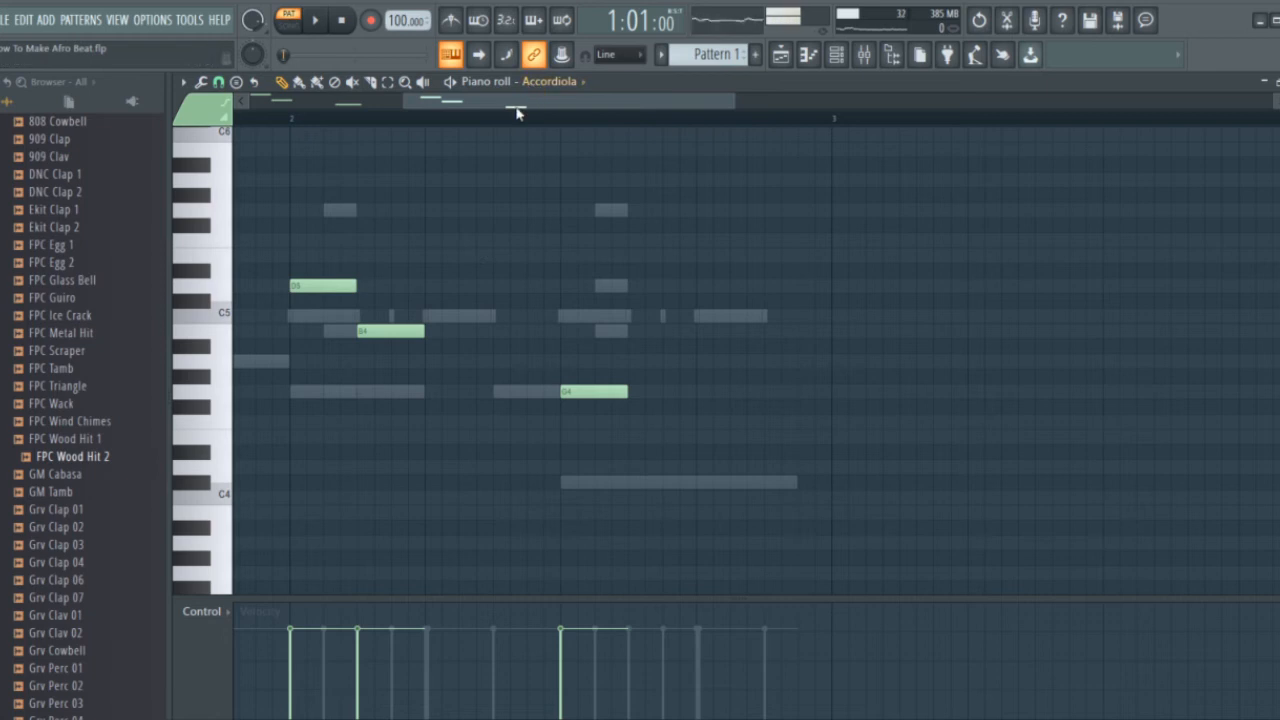
- Play back the Accordiola melody from the start of the pattern and stop playback
drag(505, 107, 322, 122)
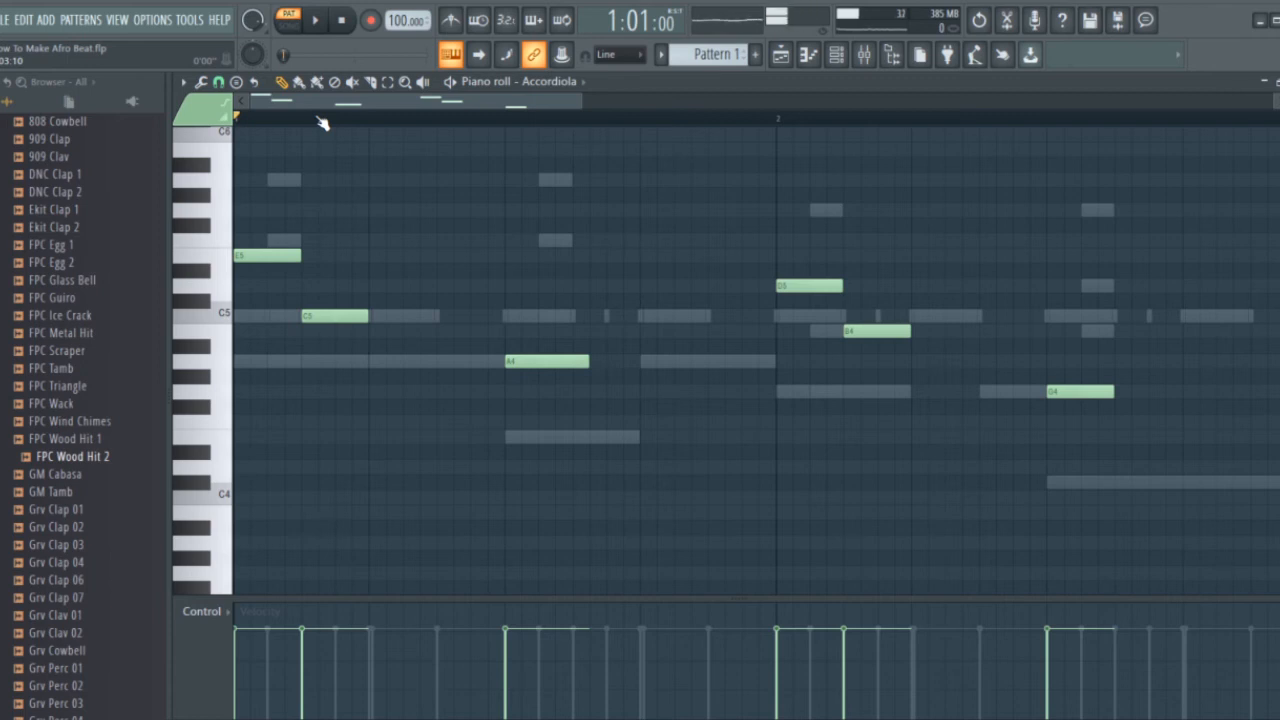
key(space)
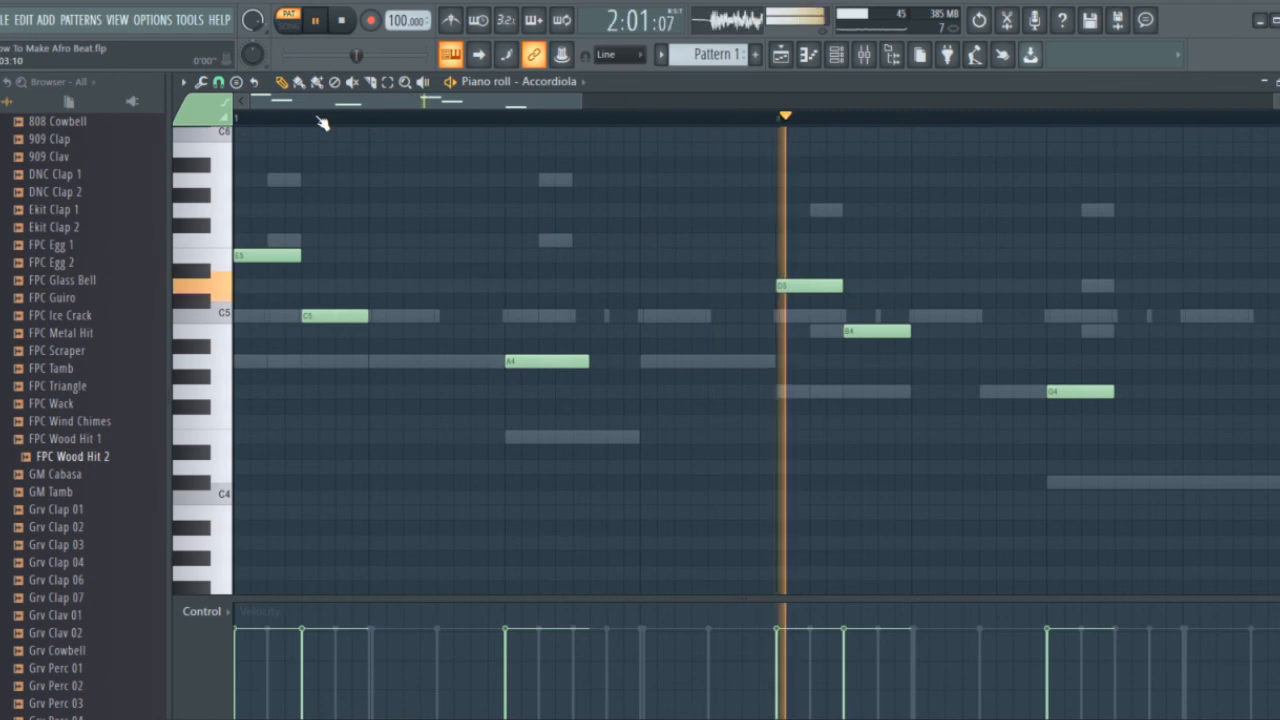
key(space)
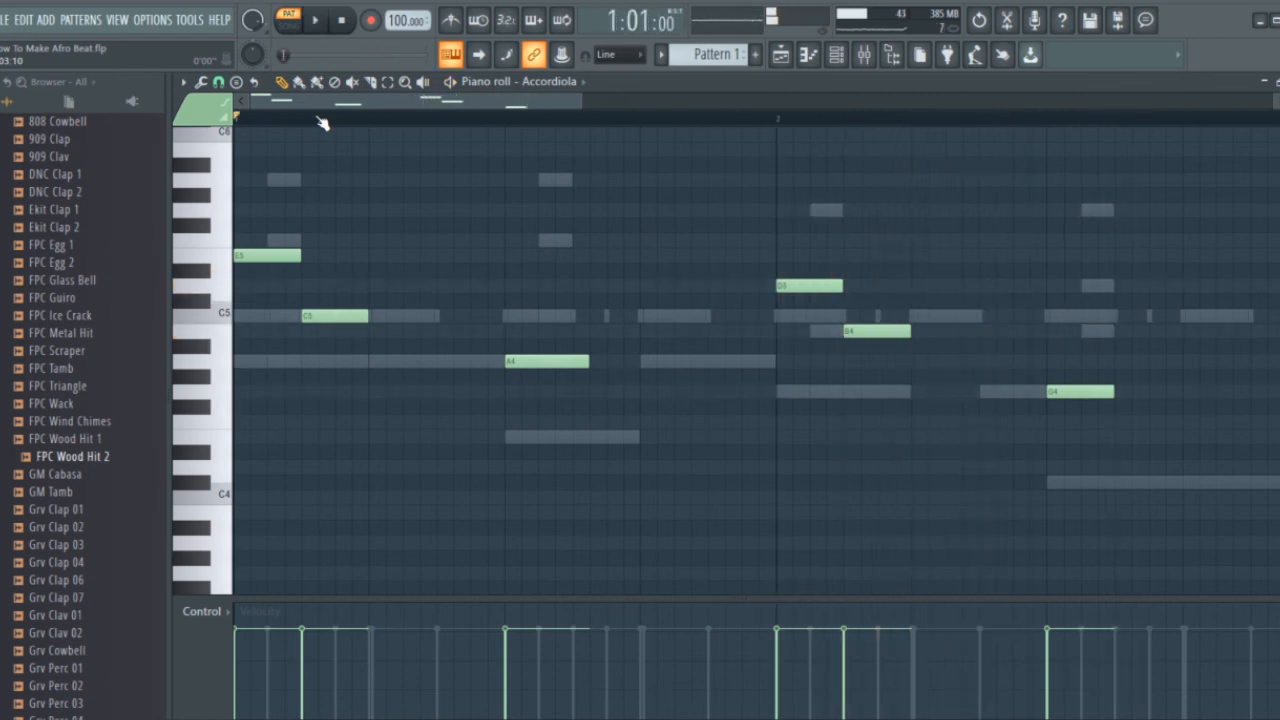
- Vary the Accordiola note velocities, lowering C5 the most, A4 and B4 moderately and G4 slightly, while keeping D5 near its original level
click(305, 665)
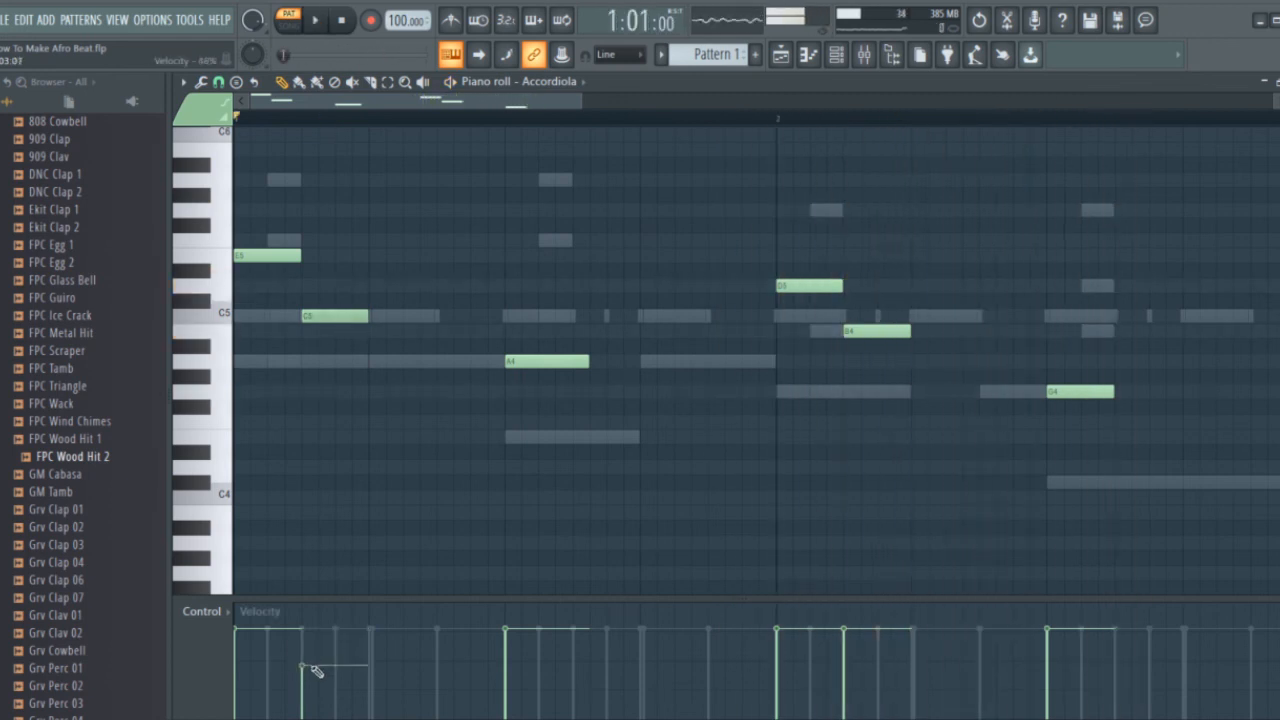
click(507, 645)
click(780, 645)
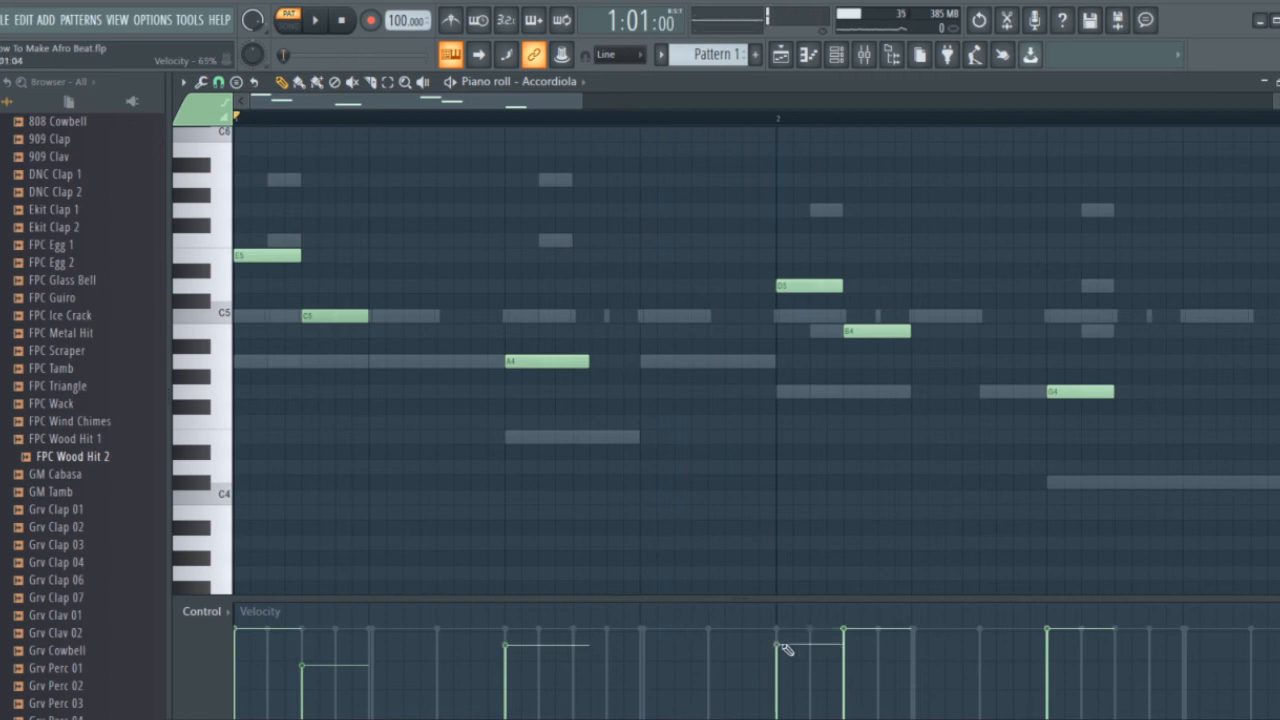
click(843, 645)
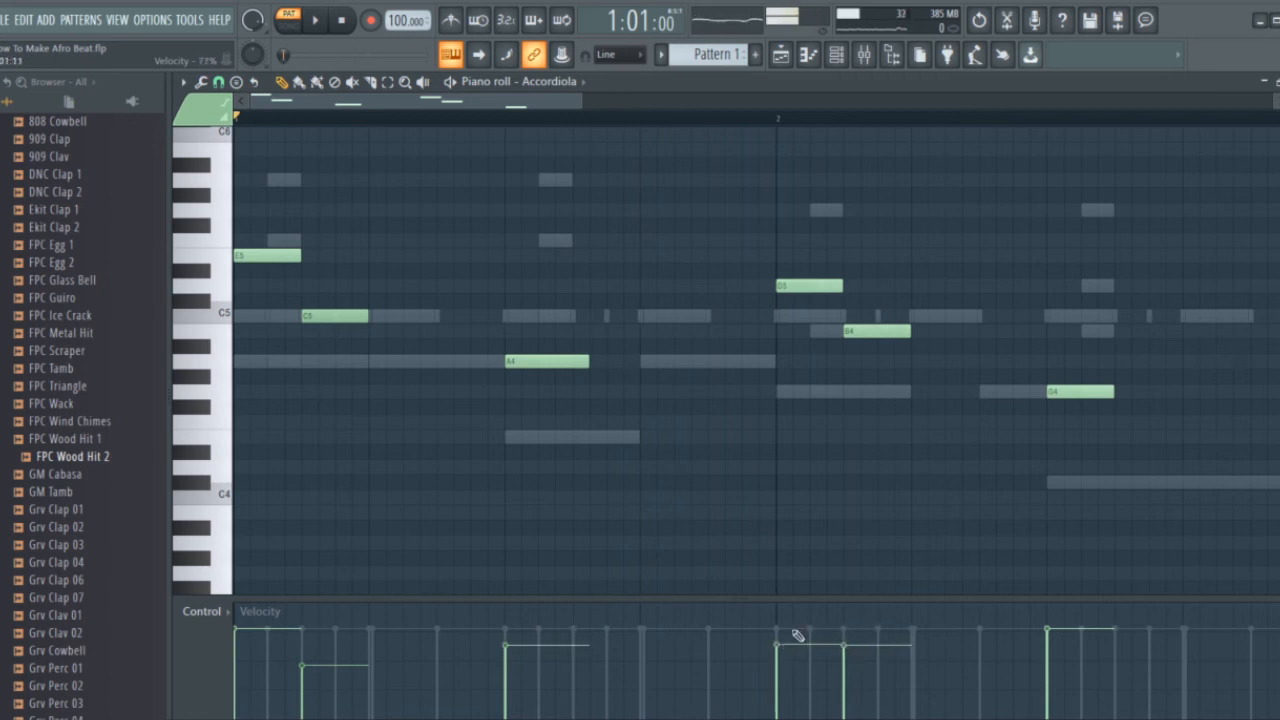
click(785, 630)
click(1049, 638)
- During playback, raise the C5 note's velocity closer to the others and fine-tune the velocities of the E5 and G4 notes
key(space)
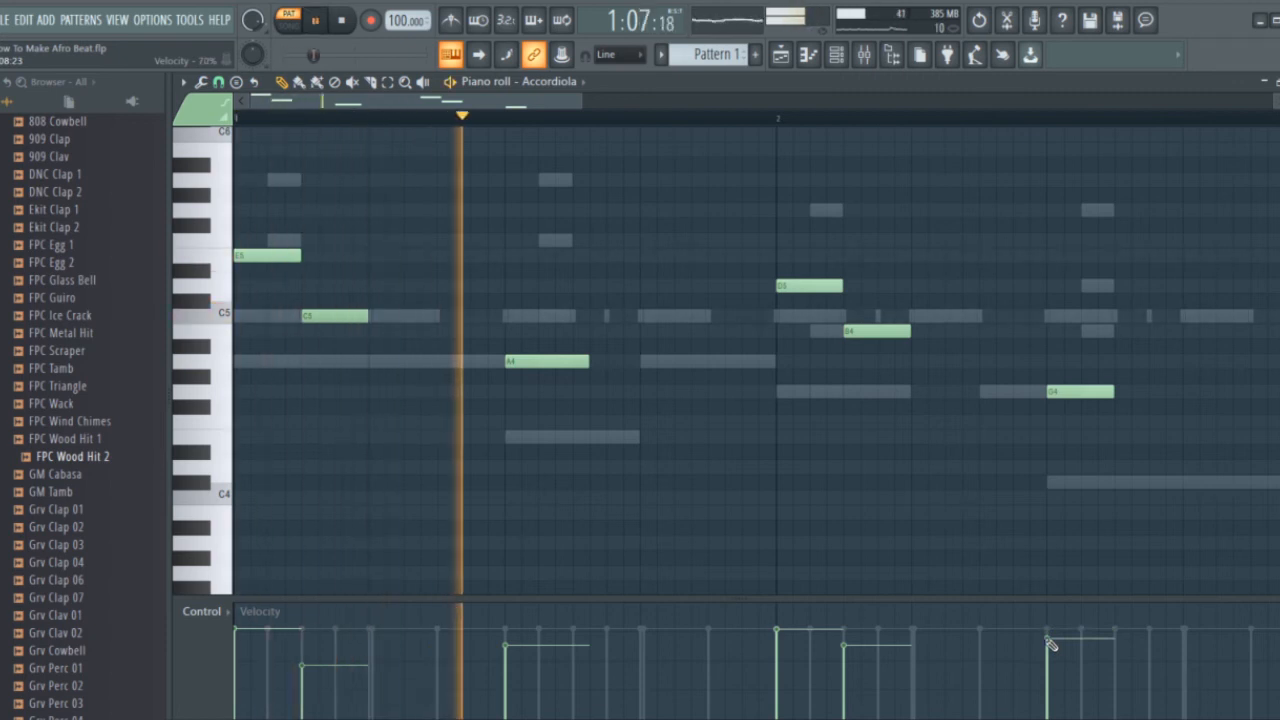
click(303, 640)
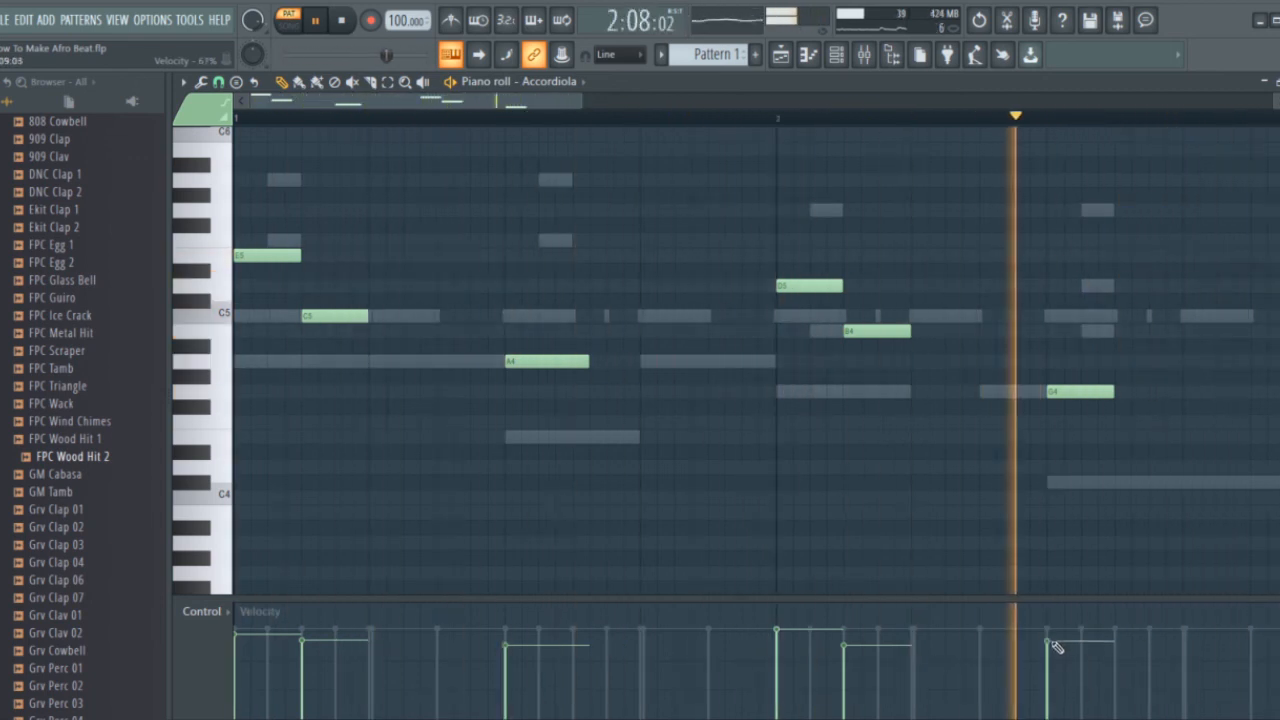
key(space)
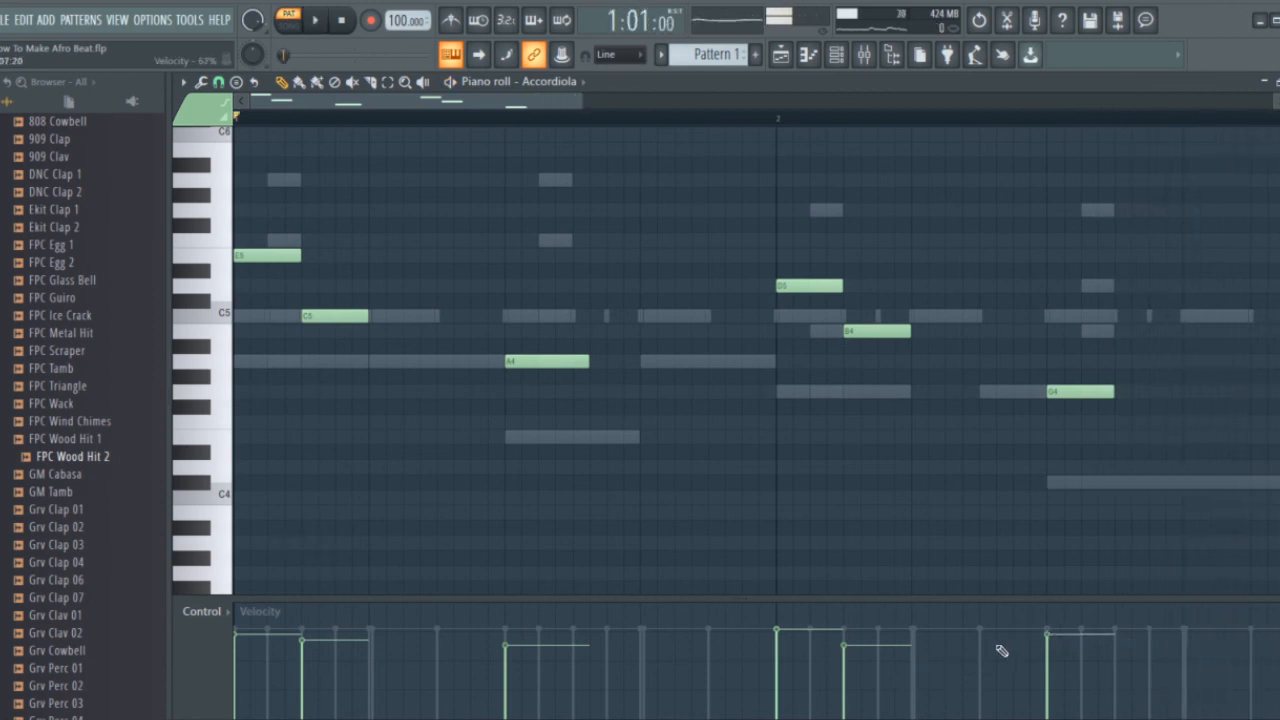
- Return to the channel rack and play back the full pattern with all instruments, stopping at the end
key(F6)
key(space)
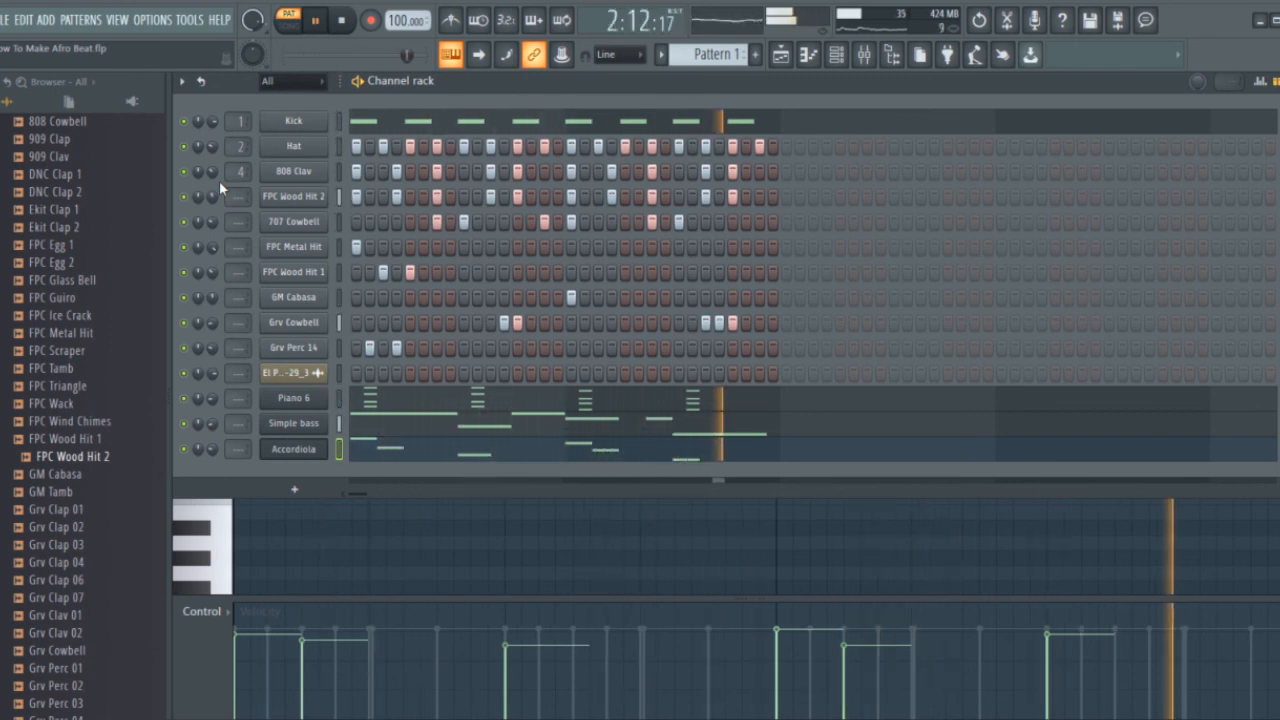
key(space)
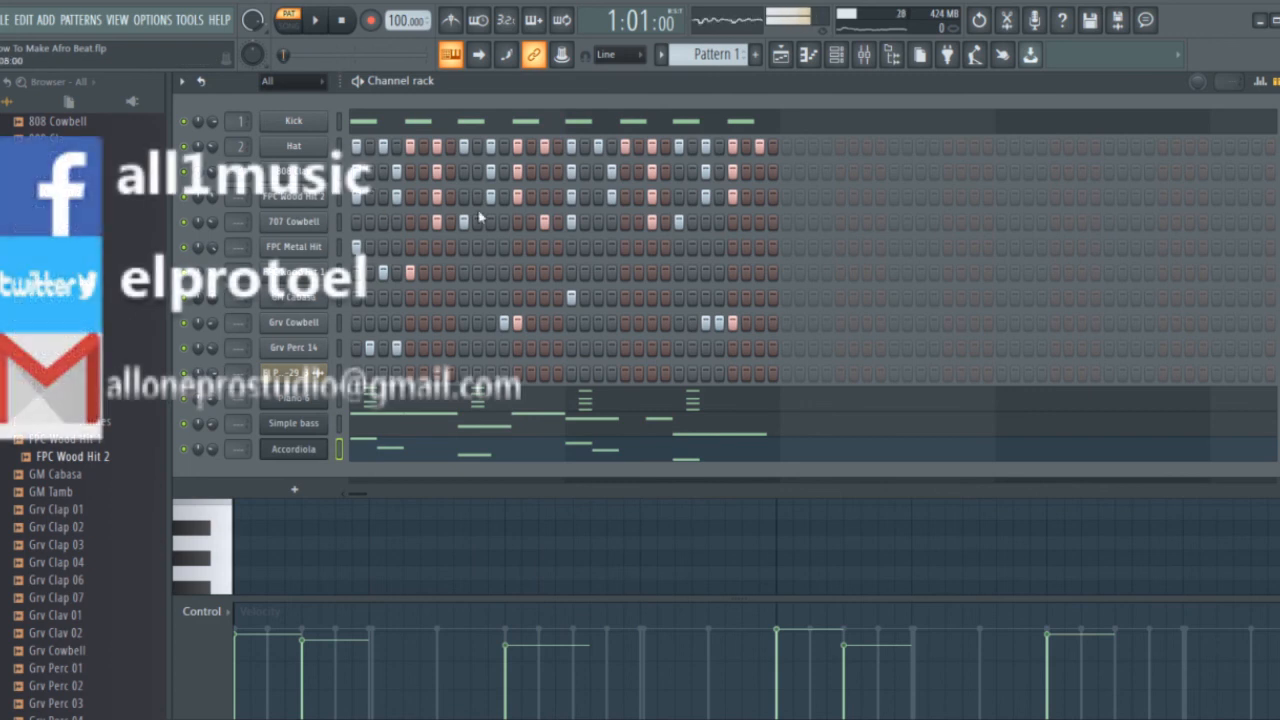